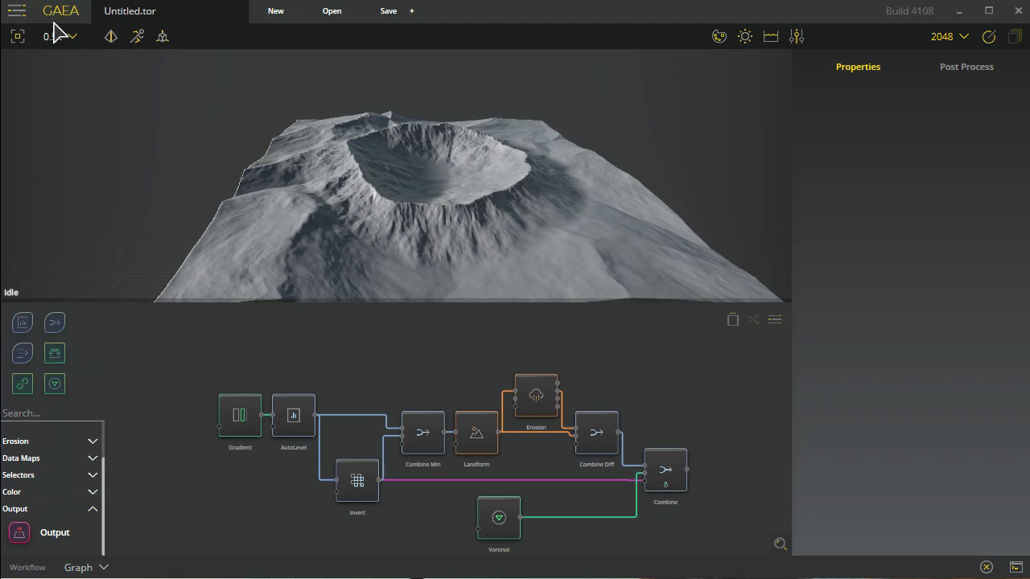
Open Gaea's main menu to show the file, export and preferences options.
click(17, 11)
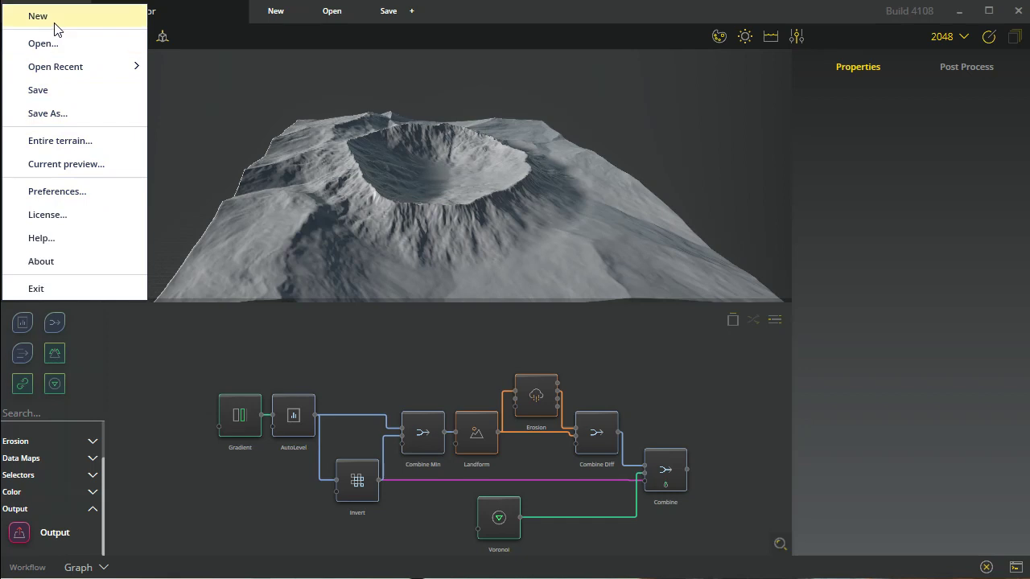
mouse_move(71, 71)
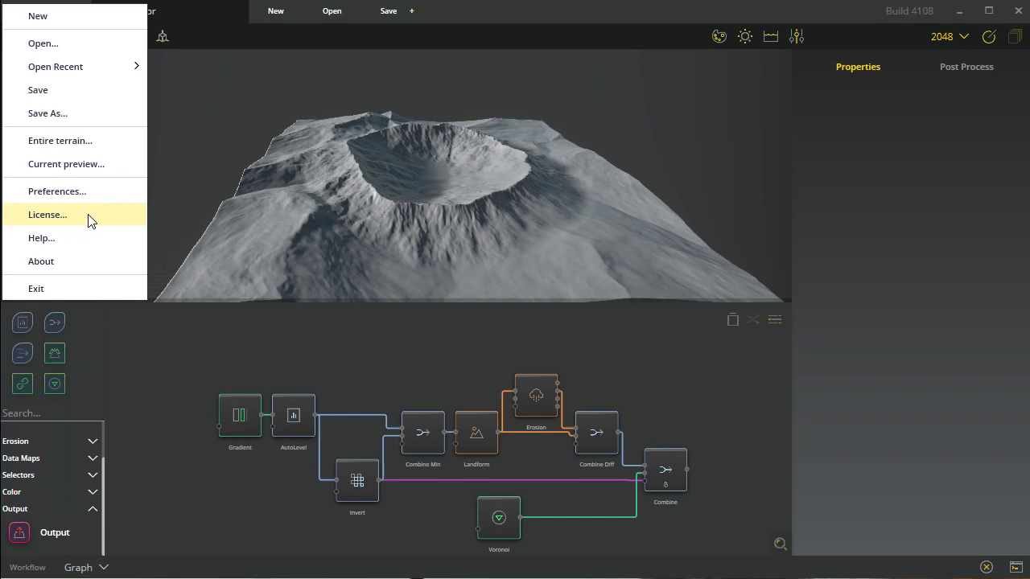
Open the Configure Gaea preferences and move the dialog aside to reveal the terrain.
click(67, 191)
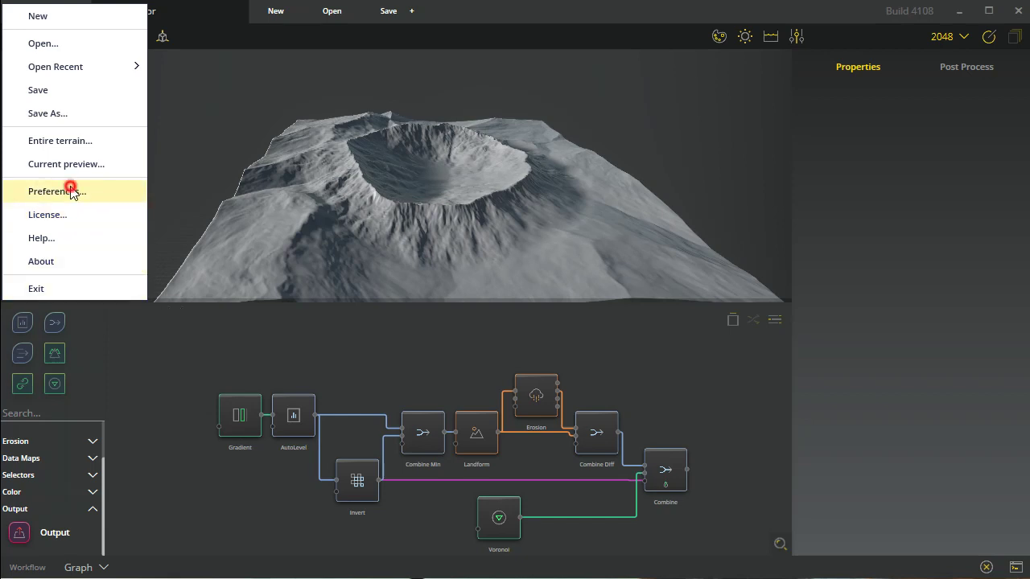
drag(517, 120, 375, 20)
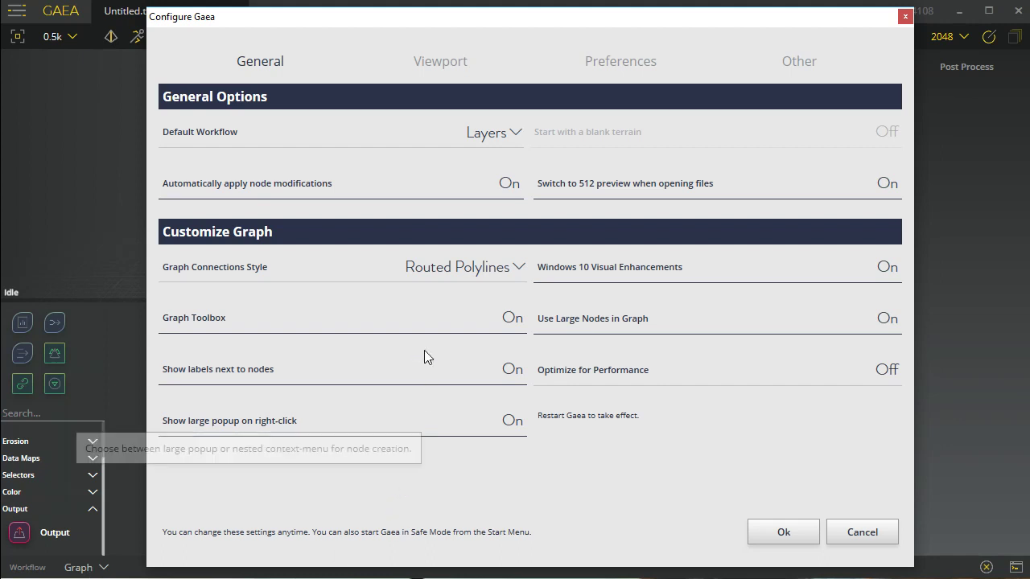
drag(369, 23, 776, 154)
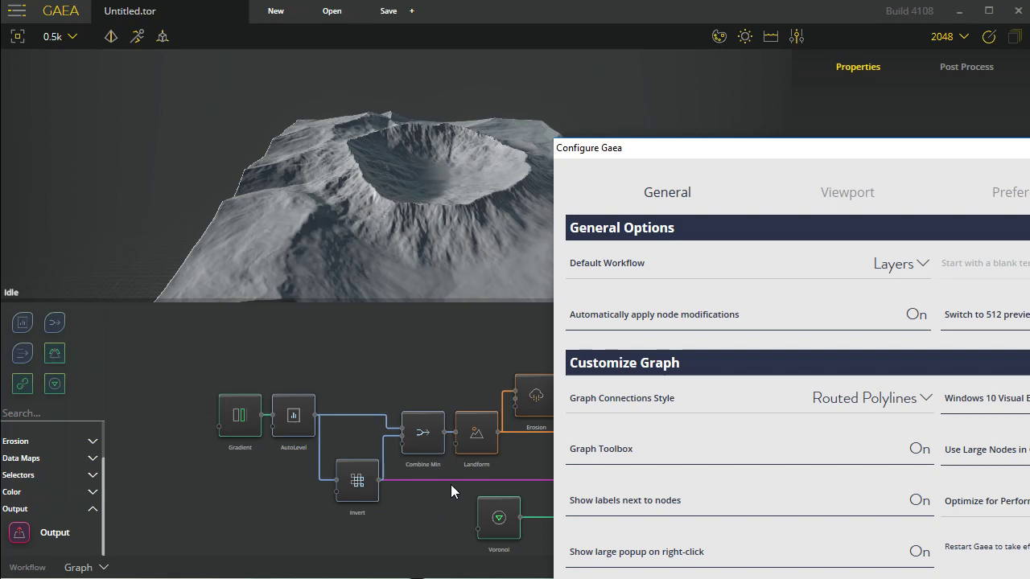
Review Graph Connections Style without changing it, then show the Viewport settings page.
click(881, 396)
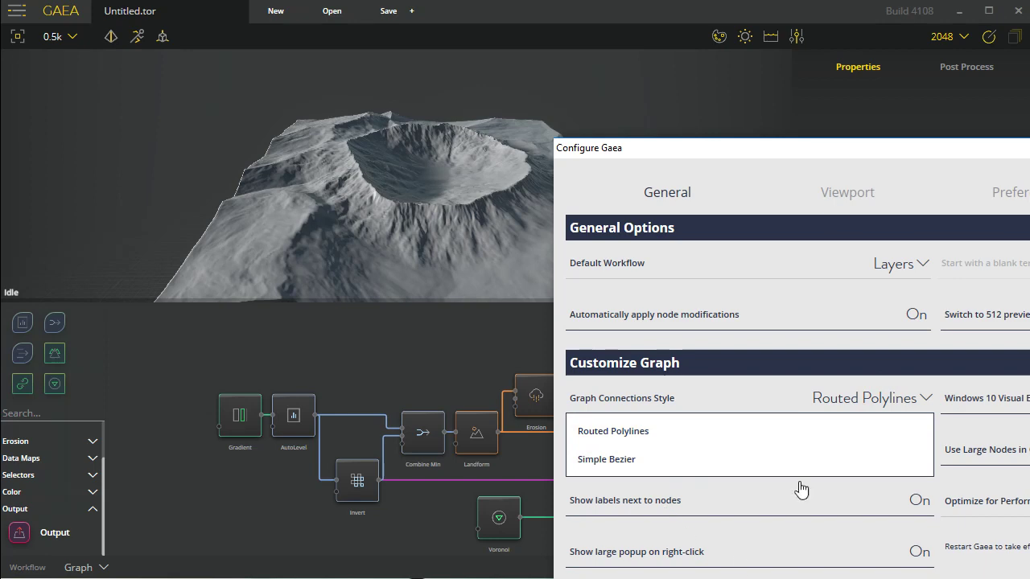
click(908, 145)
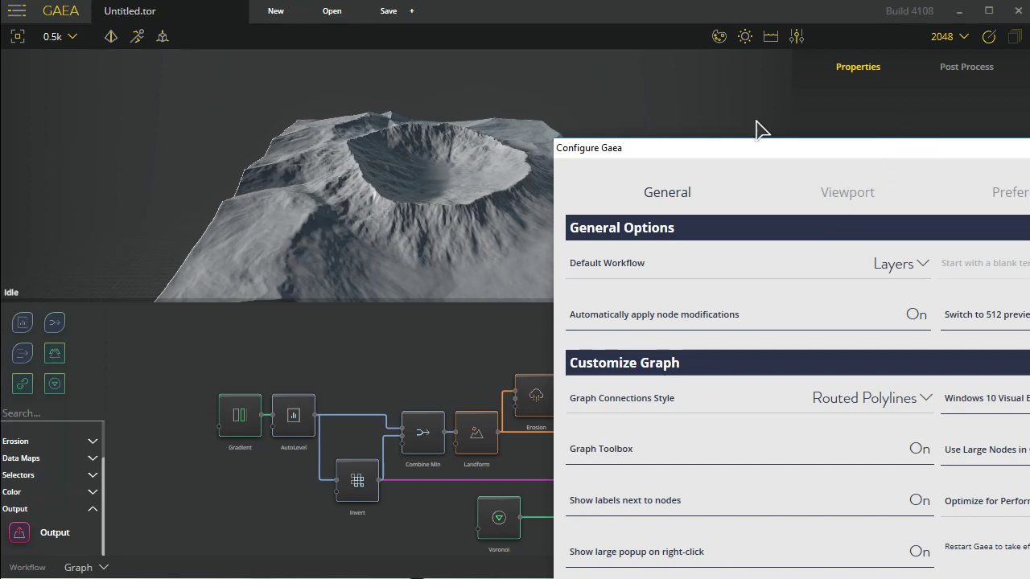
drag(794, 150, 414, 25)
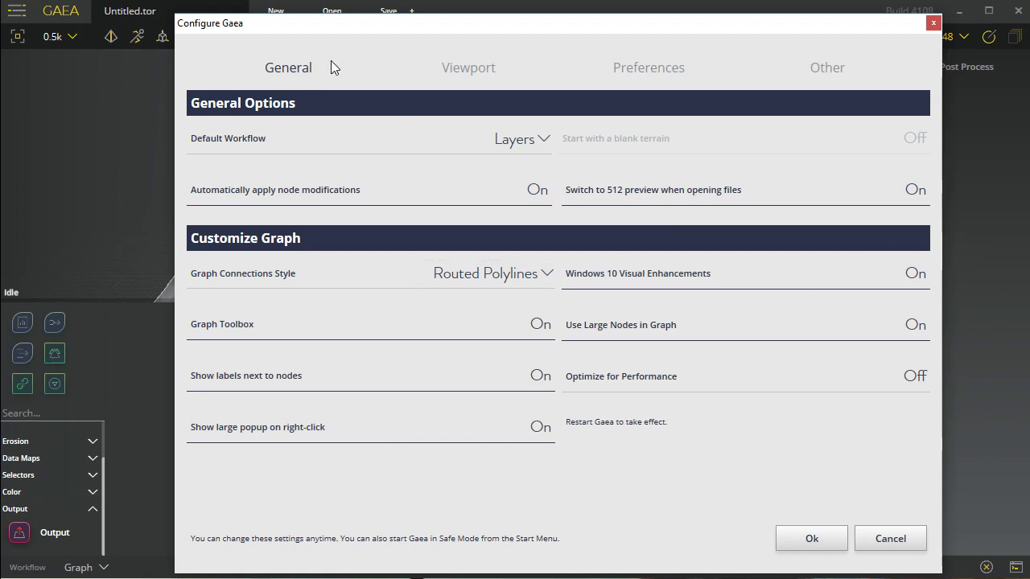
click(476, 68)
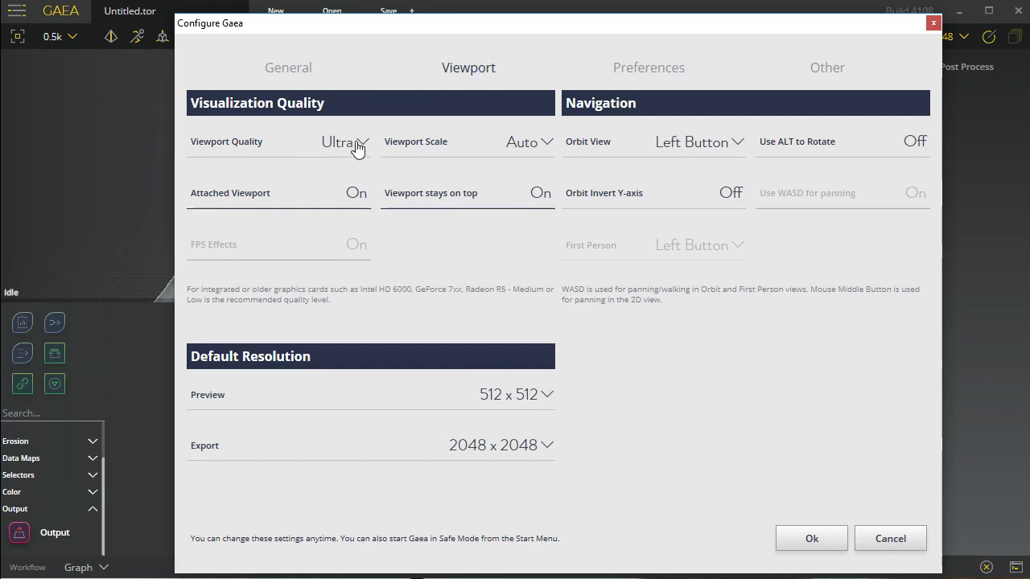
mouse_move(359, 204)
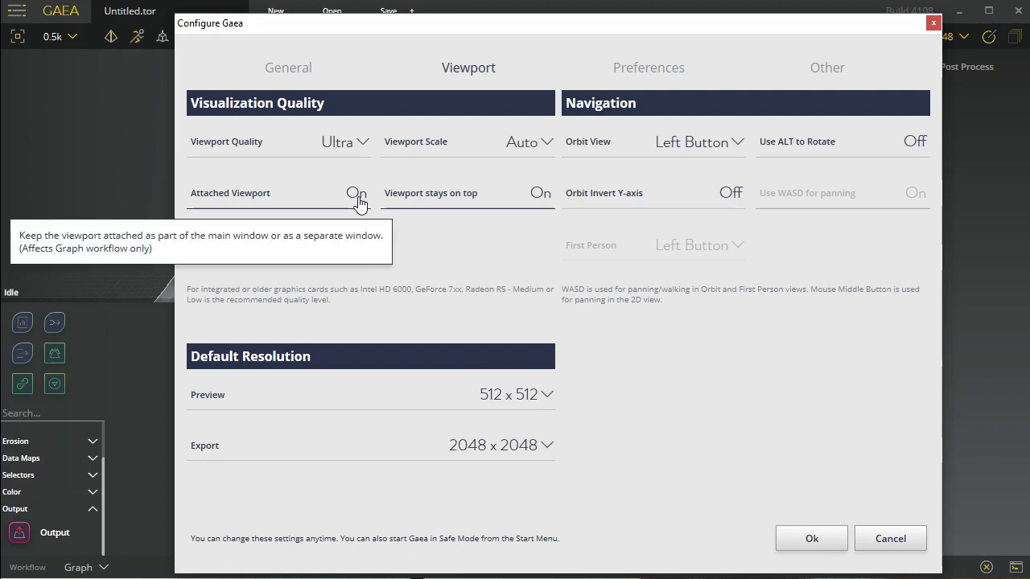
drag(439, 29, 390, 401)
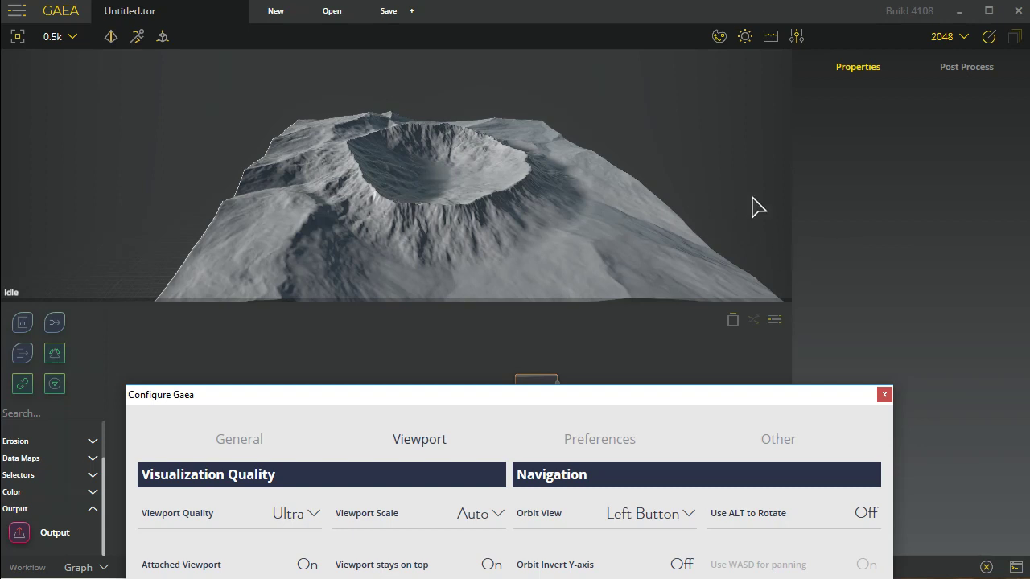
drag(636, 395, 575, 33)
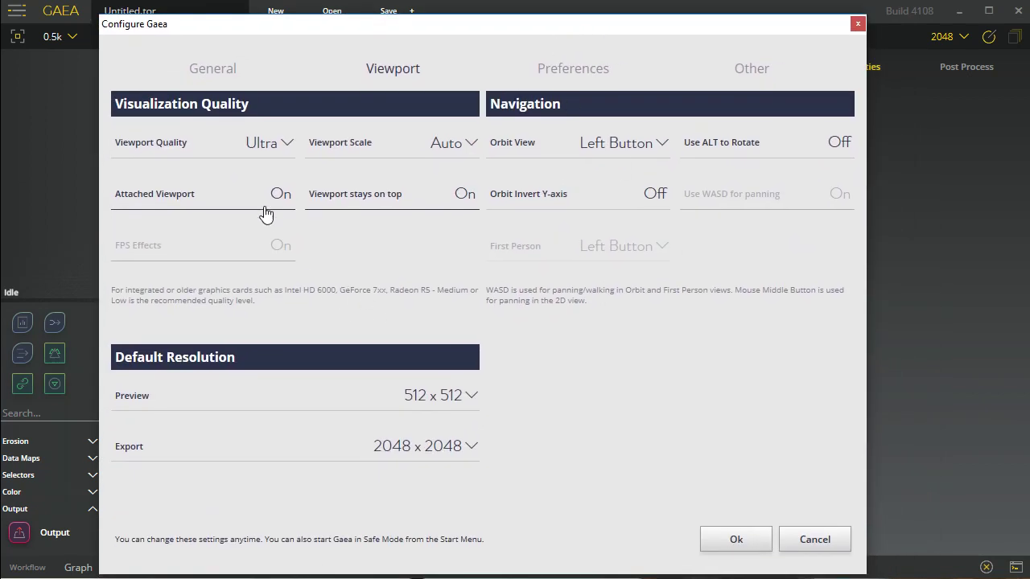
mouse_move(279, 203)
mouse_move(420, 209)
drag(531, 30, 503, 259)
click(804, 378)
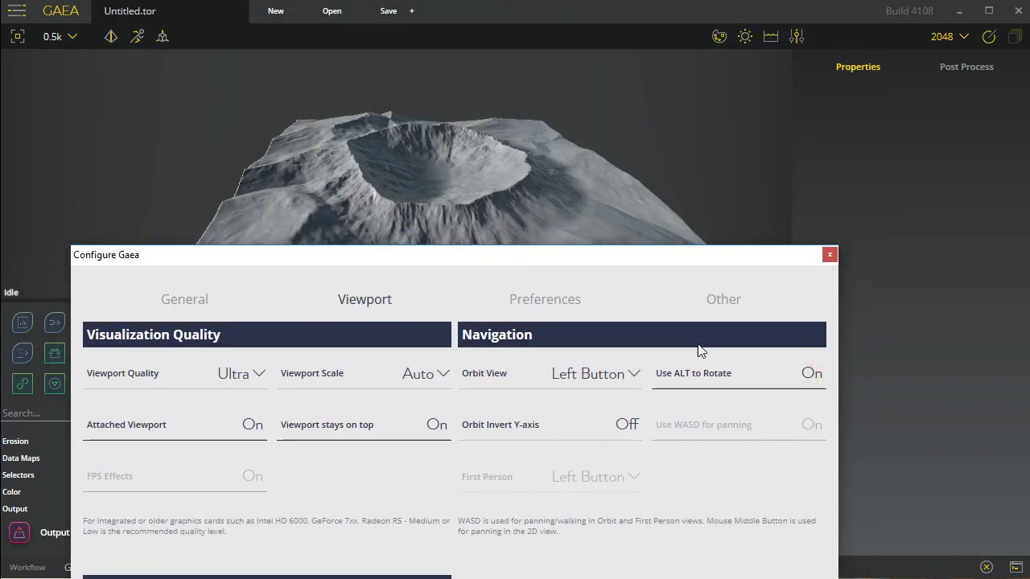
drag(617, 260, 605, 283)
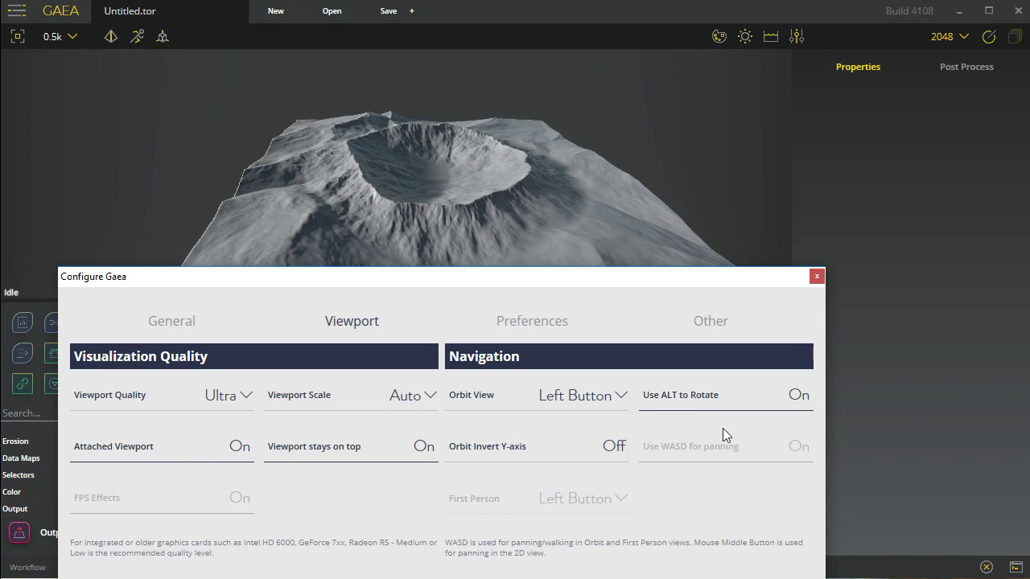
click(729, 397)
drag(539, 278, 552, 18)
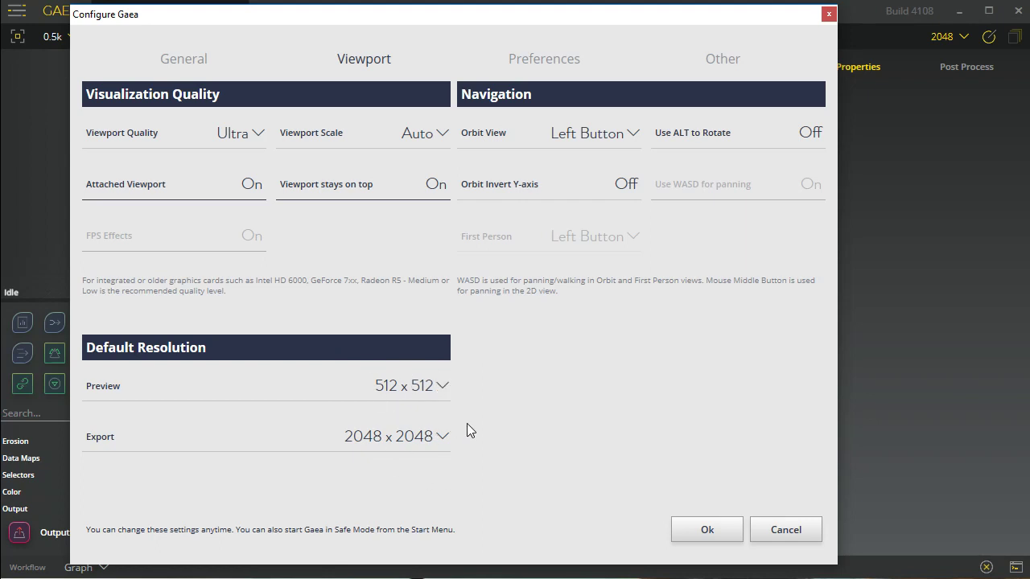
drag(164, 19, 123, 66)
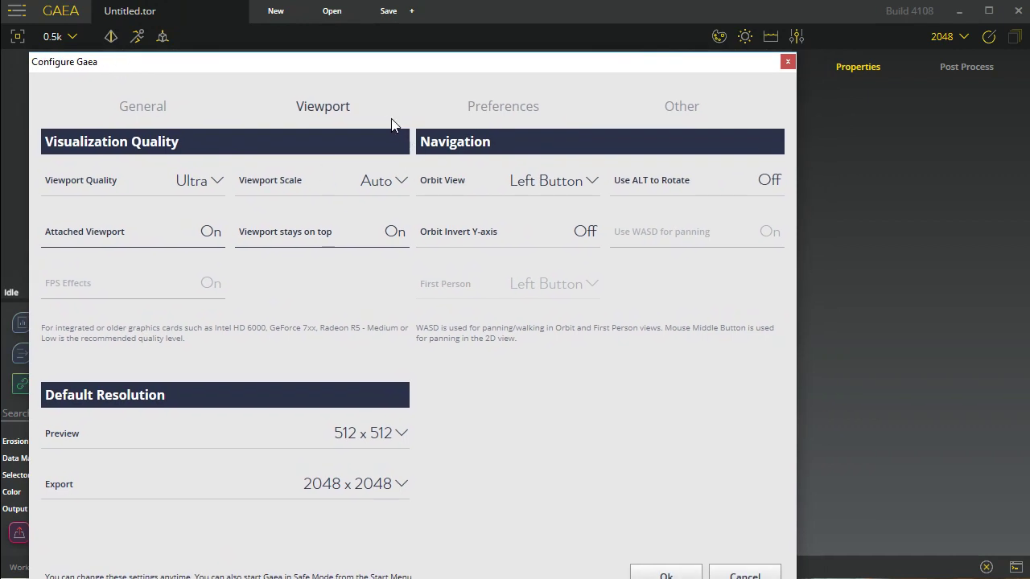
click(501, 107)
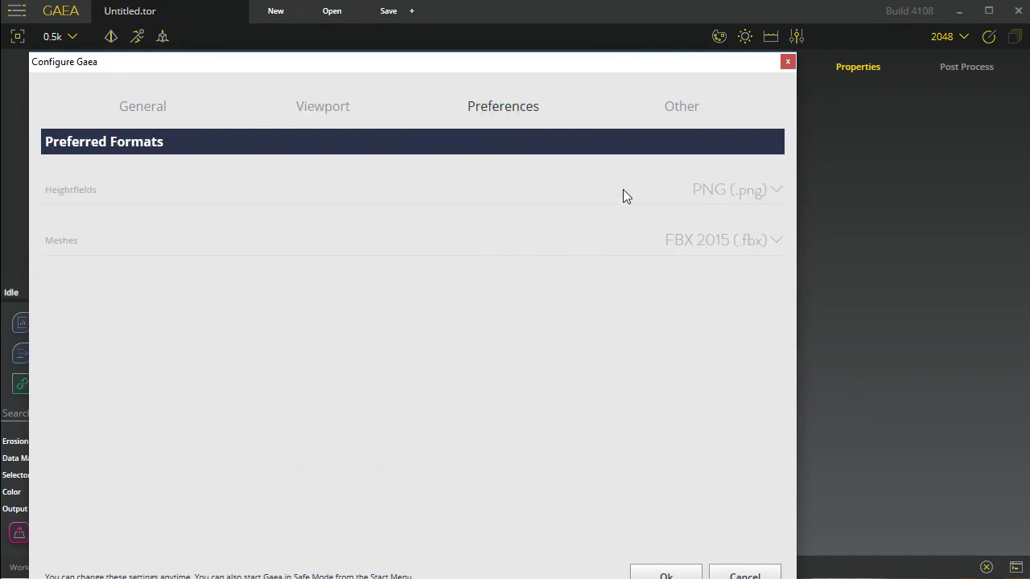
Check the Operations settings, then close the Configure Gaea dialog.
click(680, 108)
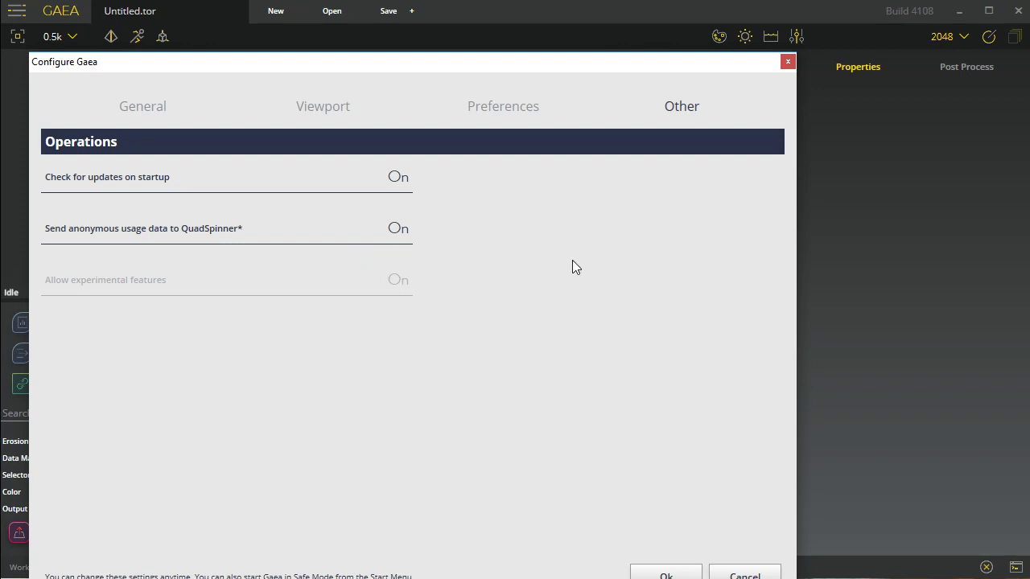
click(787, 62)
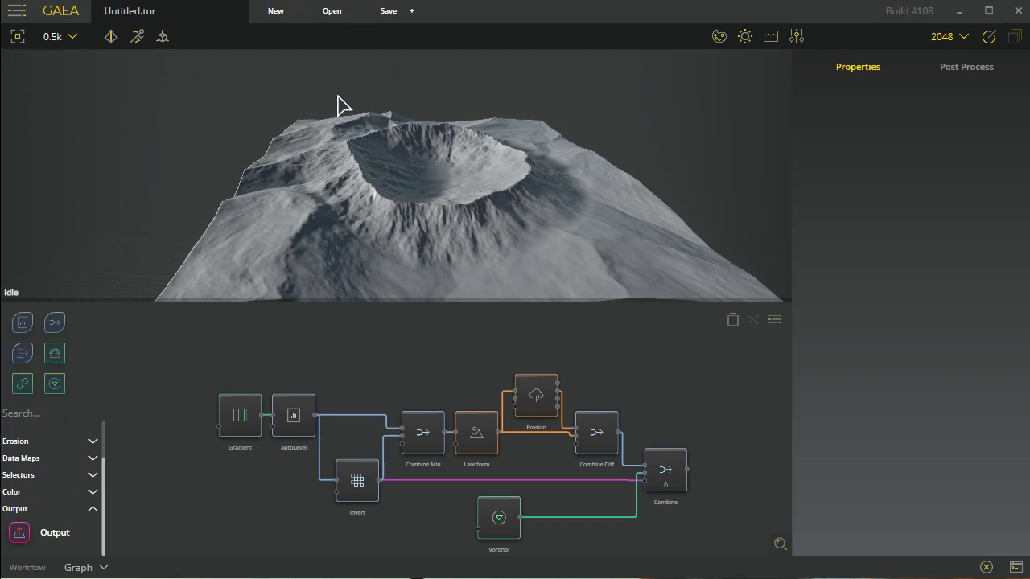
click(59, 45)
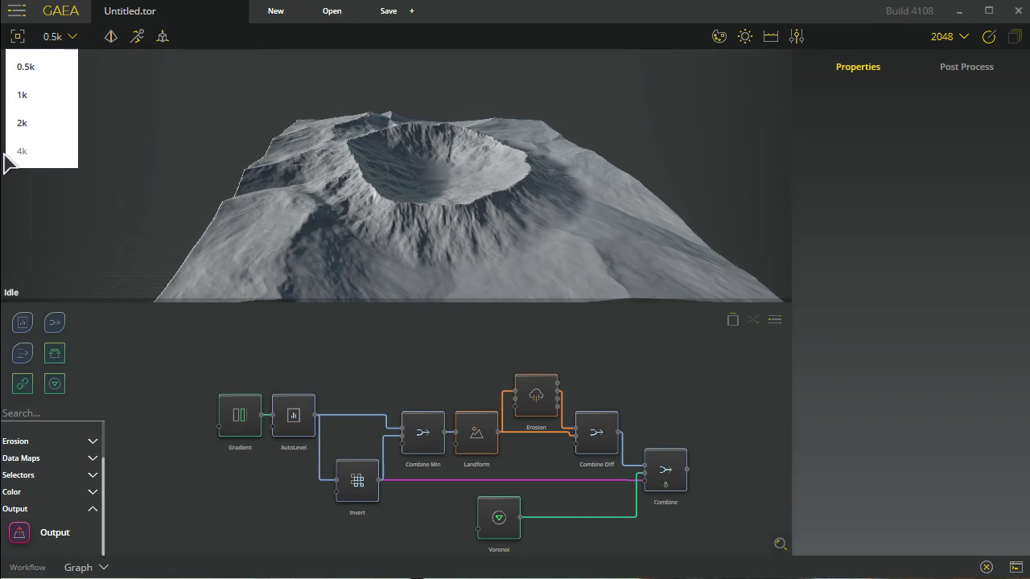
click(232, 38)
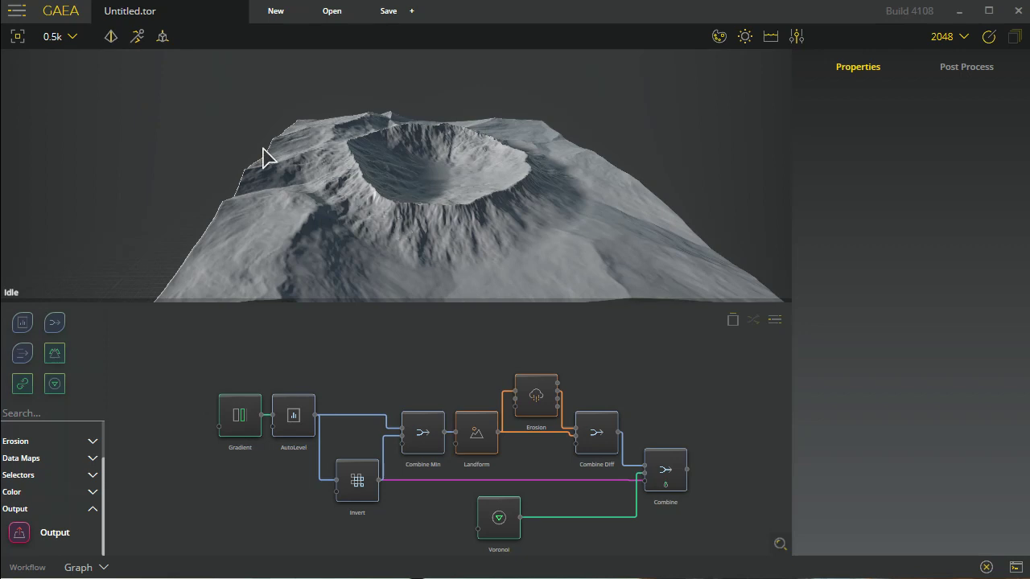
Preview the crater in First Person, then flat 2D, then back to 3D perspective.
click(138, 39)
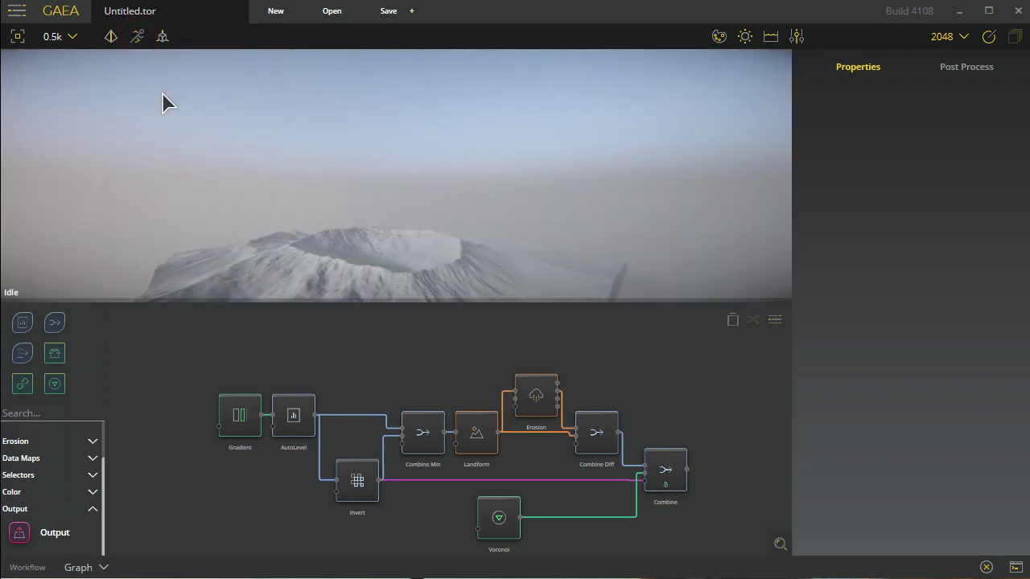
click(162, 38)
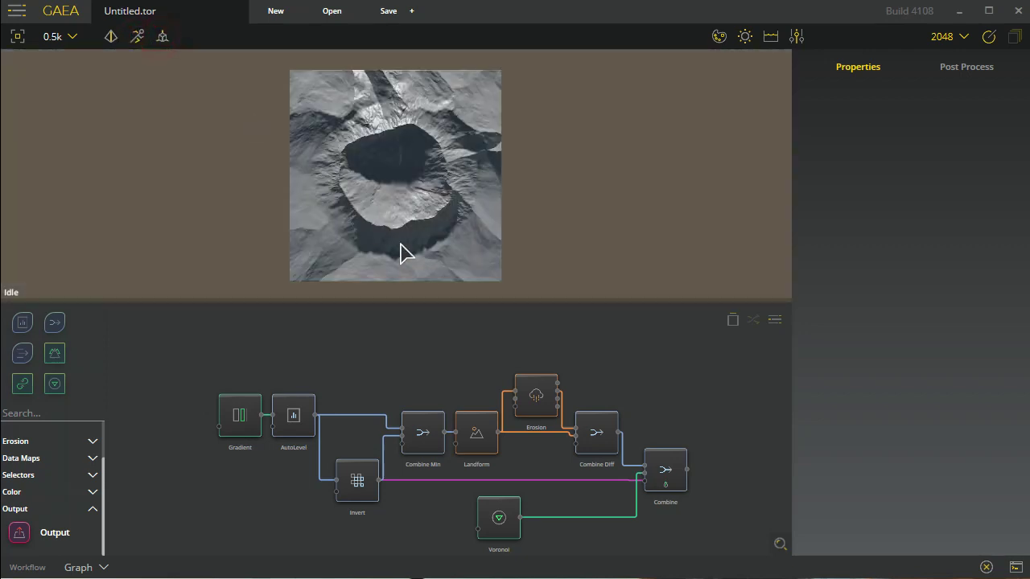
click(113, 37)
Orbit and zoom around the crater, then bring up the viewport material swatches.
mouse_move(342, 168)
mouse_down()
mouse_move(391, 202)
mouse_move(386, 57)
mouse_move(386, 230)
mouse_move(319, 186)
mouse_up()
scroll(372, 188, down, 3)
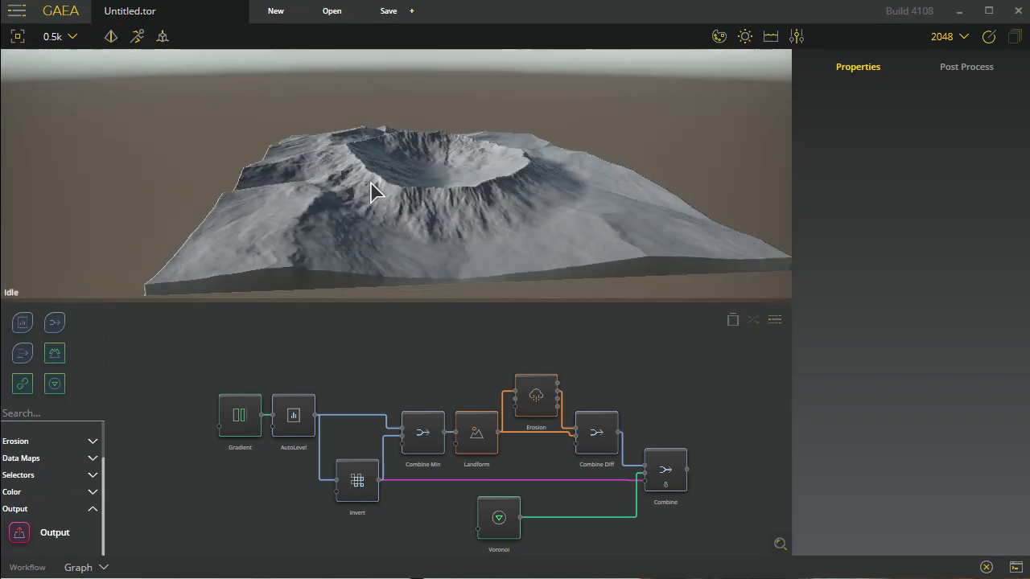
scroll(373, 188, up, 3)
scroll(373, 188, down, 5)
scroll(372, 188, up, 1)
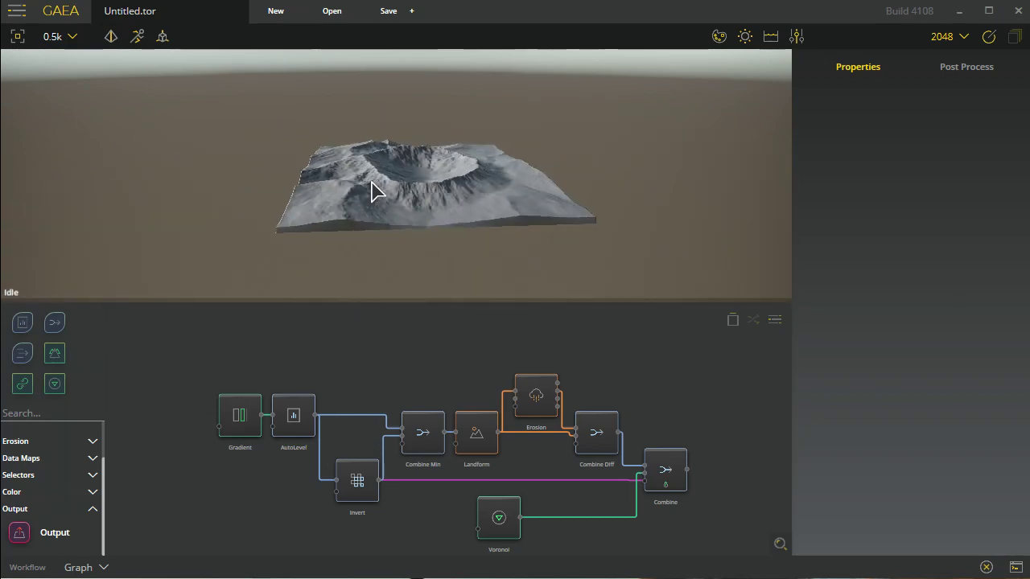
scroll(372, 189, up, 4)
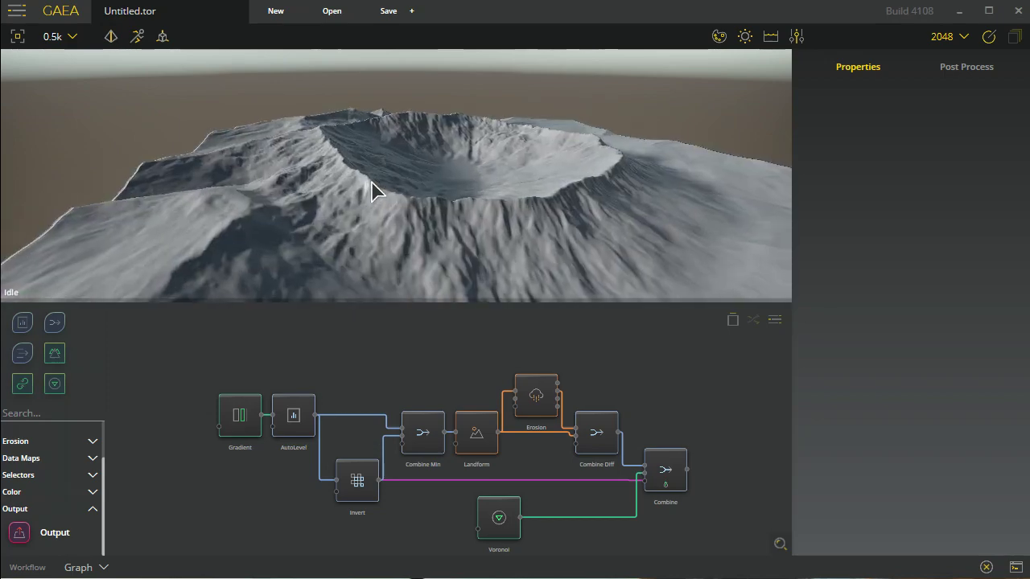
scroll(373, 188, down, 2)
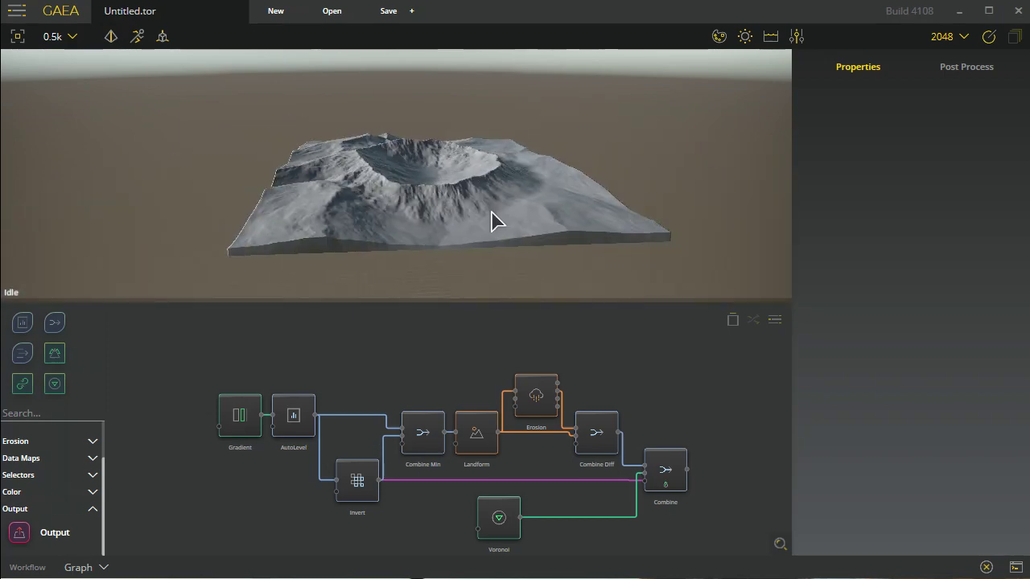
scroll(491, 223, up, 3)
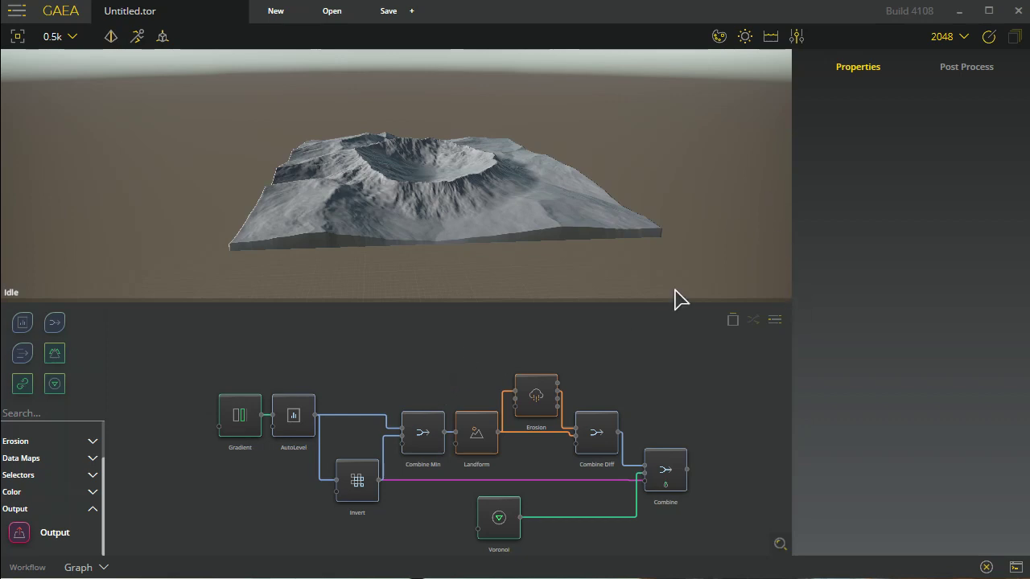
scroll(474, 193, up, 5)
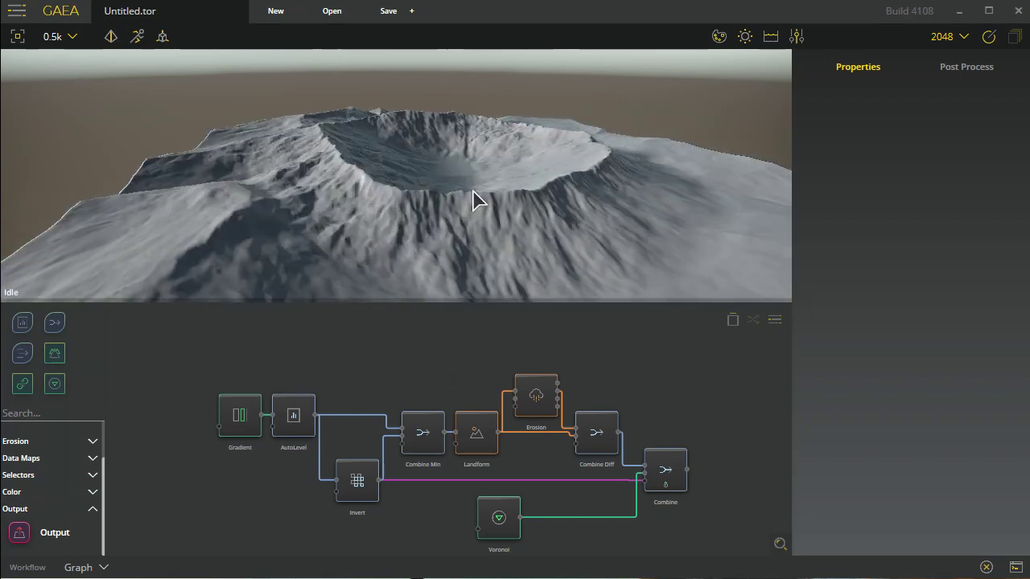
scroll(590, 184, down, 3)
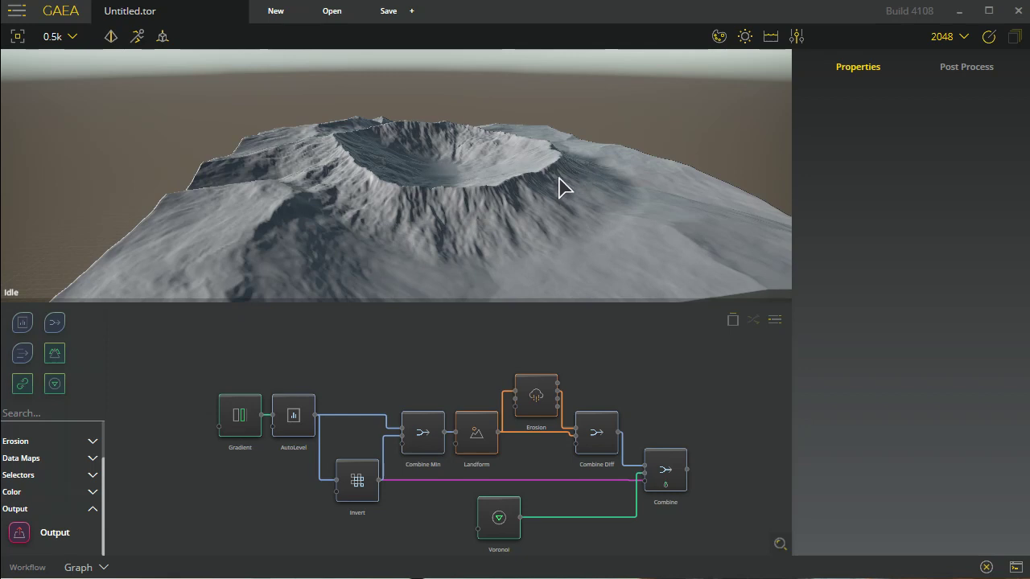
click(715, 38)
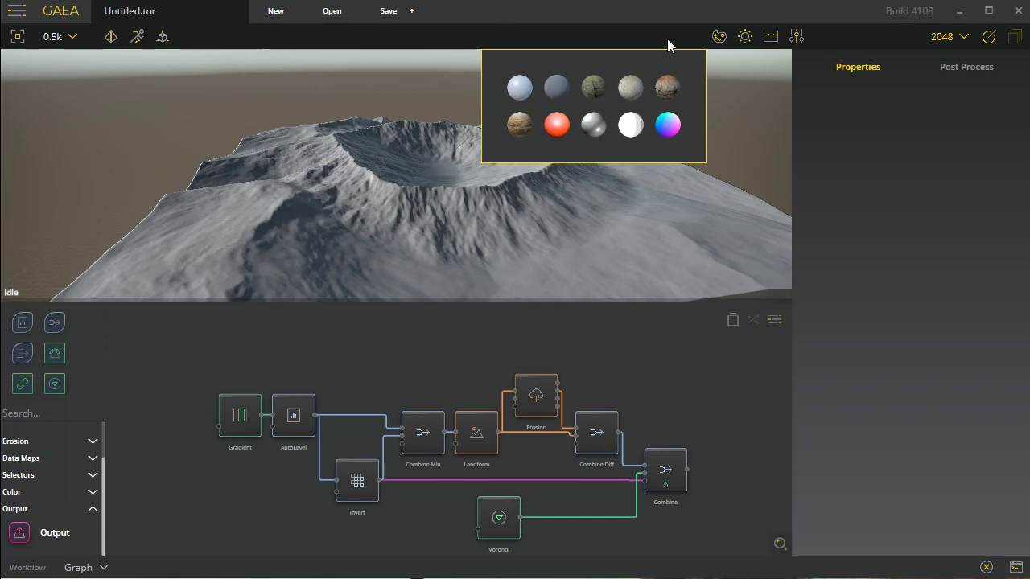
Toggle the Skybox on and off in the Lighting settings, leaving it Off.
click(745, 37)
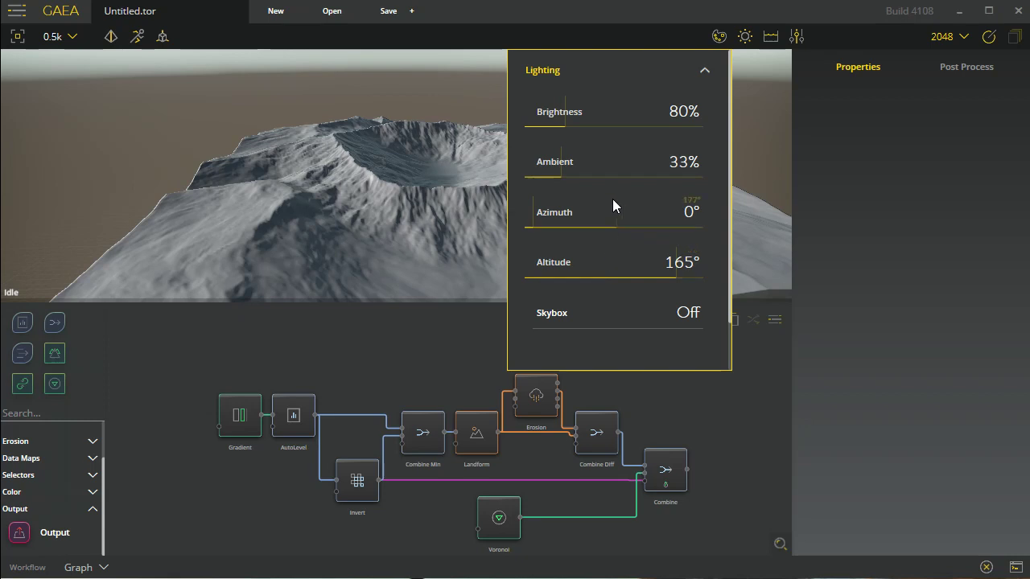
click(687, 314)
click(687, 314)
click(688, 314)
click(689, 315)
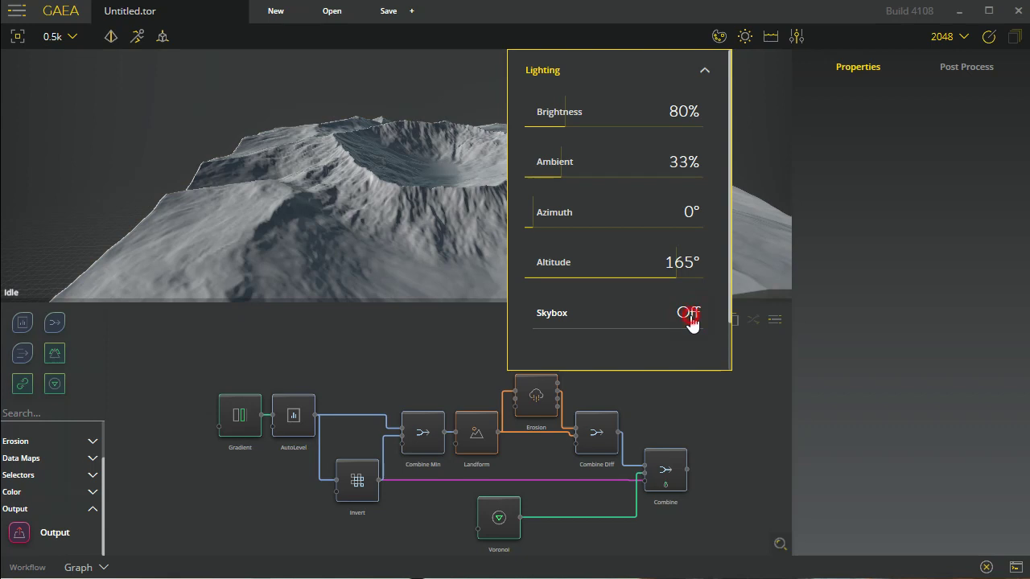
click(689, 316)
click(688, 316)
Turn the water preview on, raise Water Level to 3.7168, then turn water off.
click(762, 145)
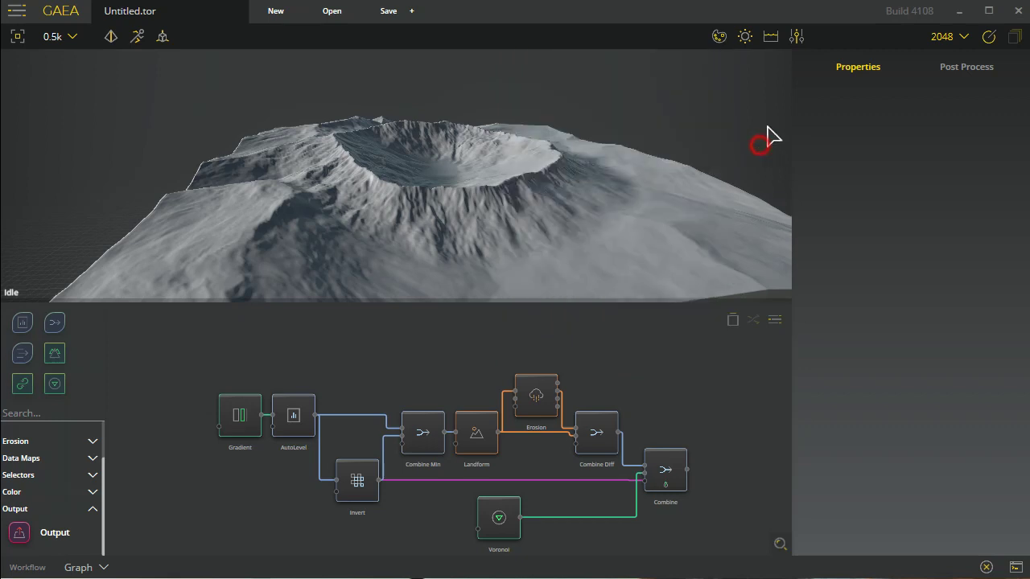
click(776, 39)
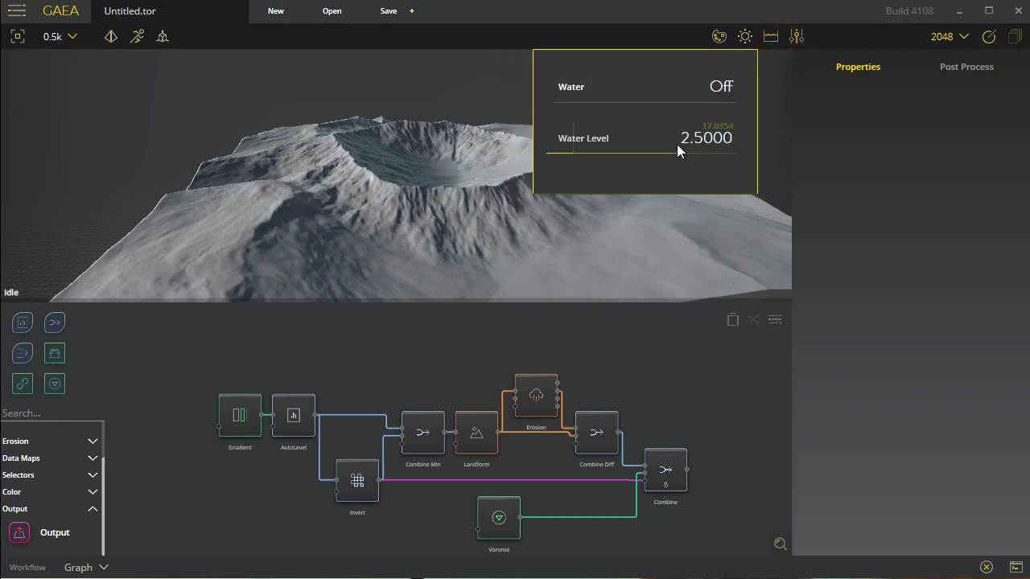
click(718, 91)
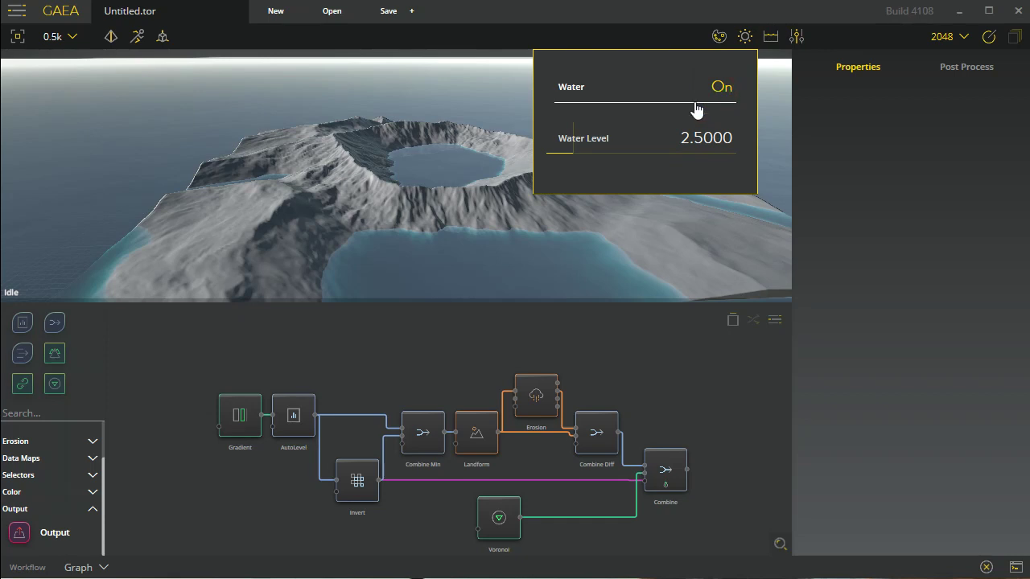
mouse_move(571, 139)
mouse_down()
mouse_move(600, 140)
mouse_move(549, 139)
mouse_move(584, 140)
mouse_up()
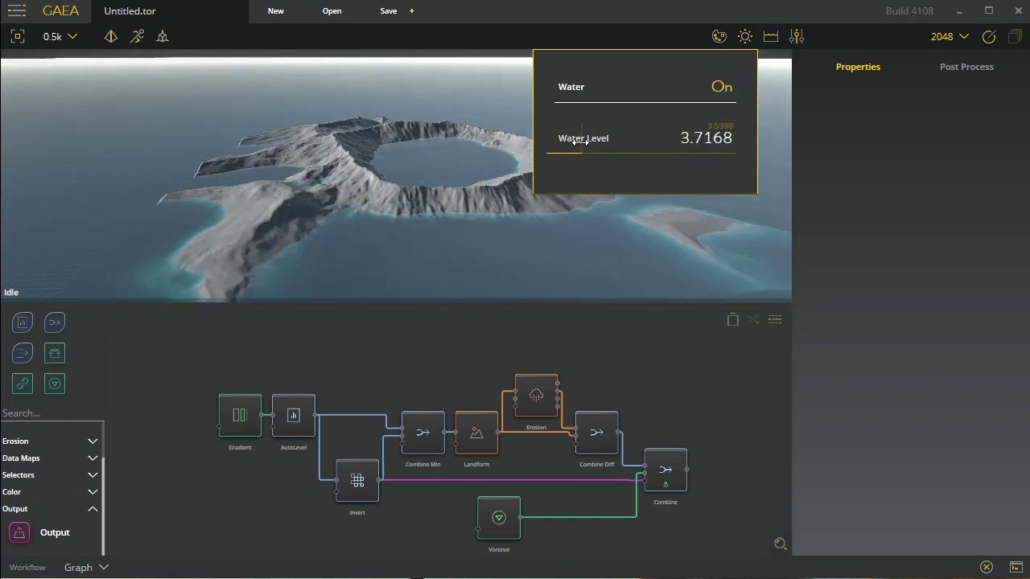
click(721, 87)
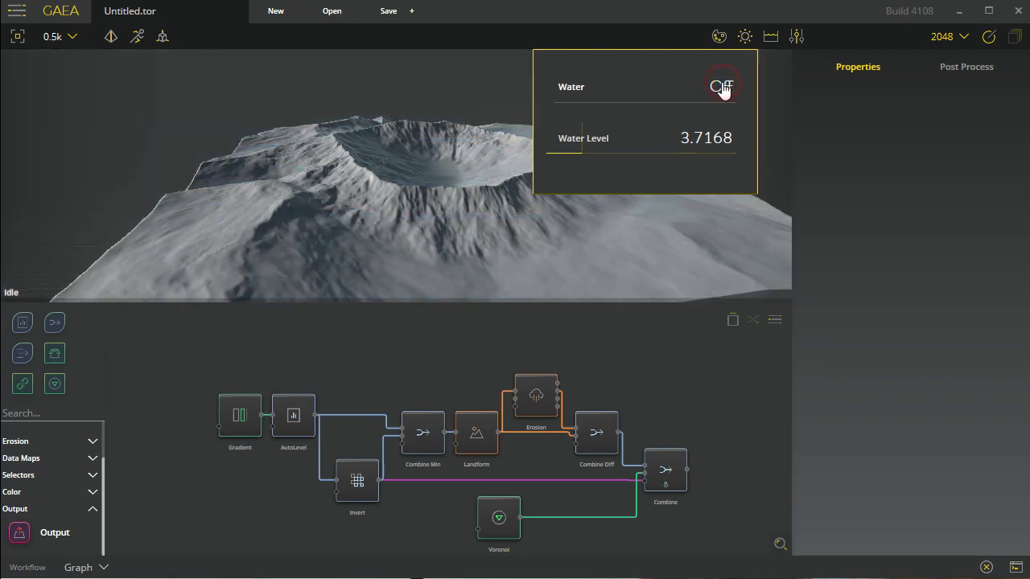
click(796, 37)
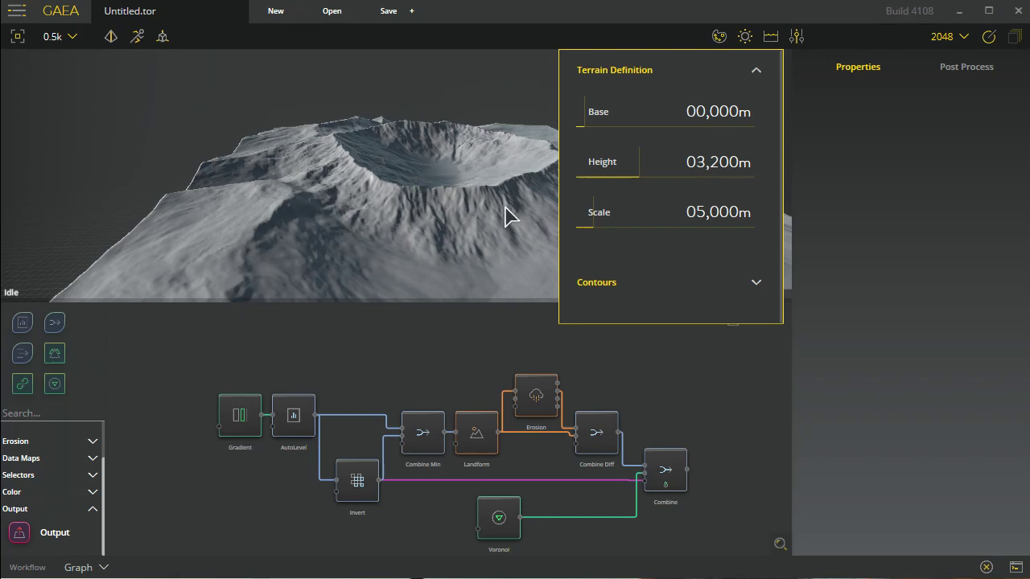
Enable then disable Contours lines, collapse them, and close the Terrain Definition settings.
click(634, 283)
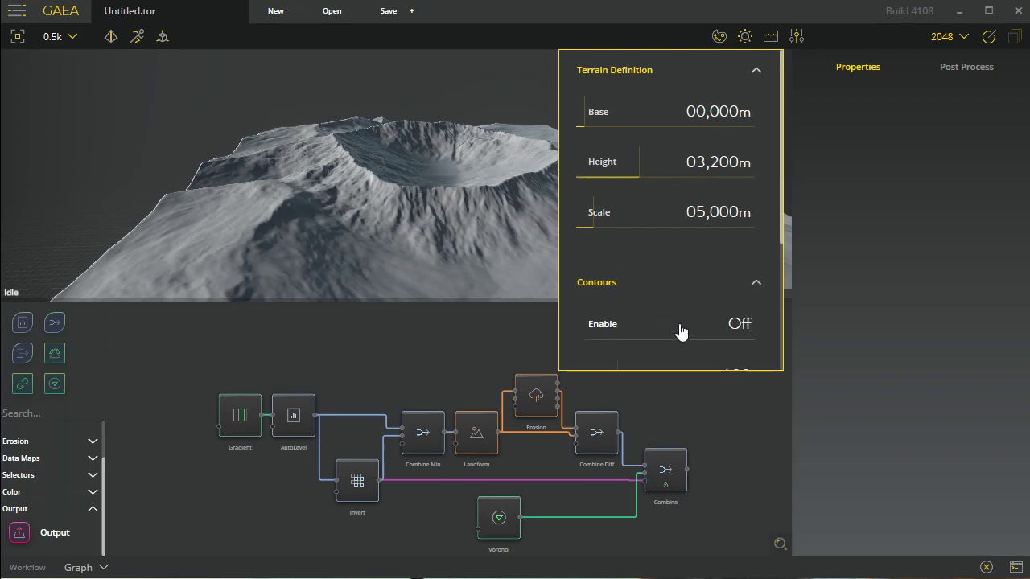
click(738, 325)
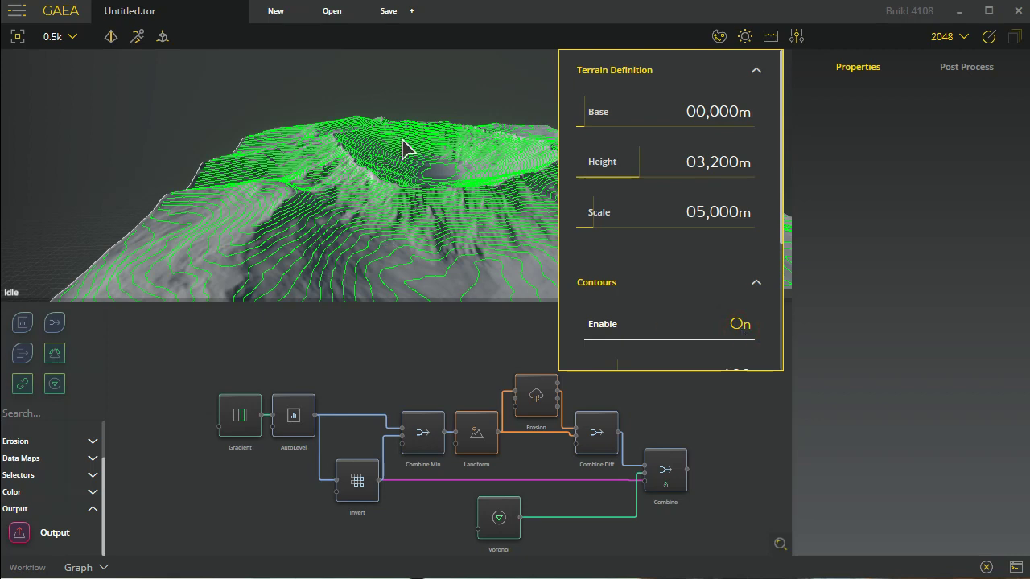
click(739, 323)
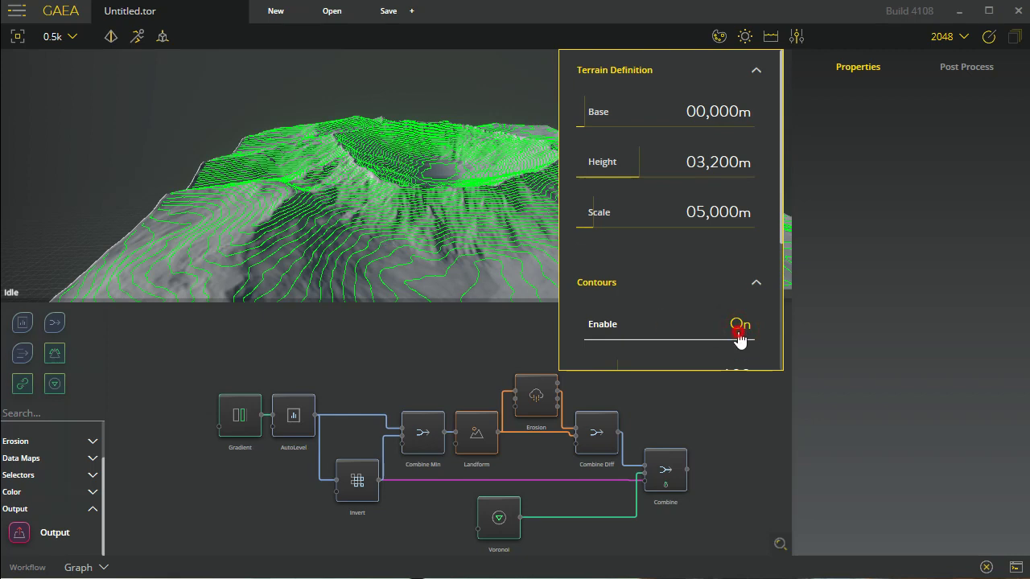
click(756, 283)
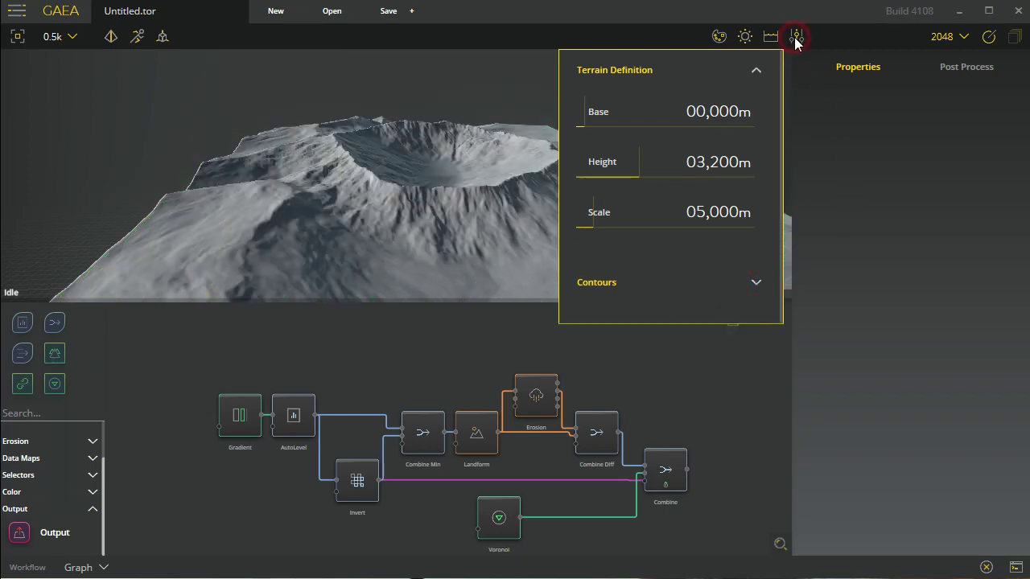
click(490, 103)
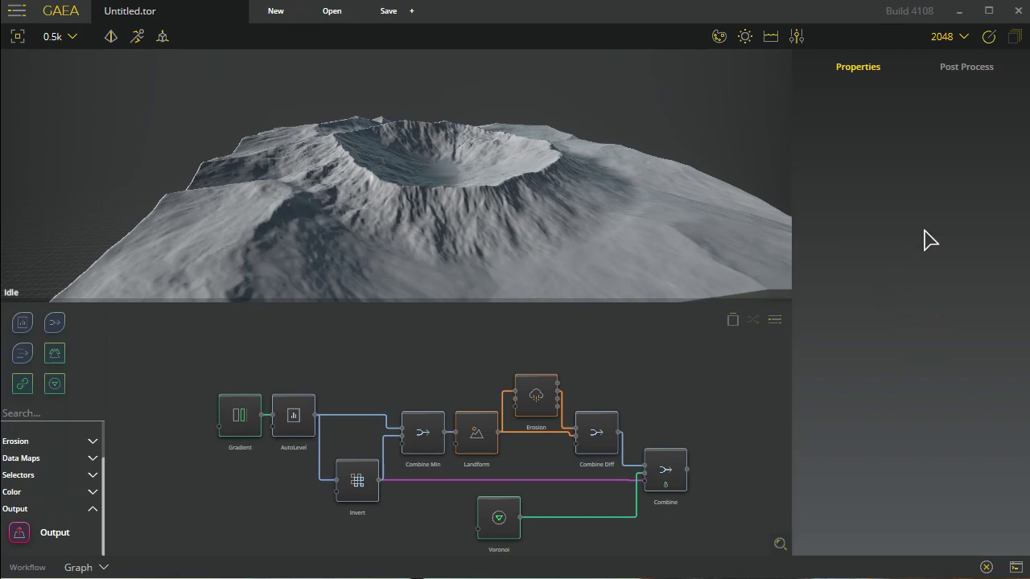
Select Erosion, then Combine, then Erosion again to view Duration 0.7280 and Rock Softness 0.3500.
click(526, 394)
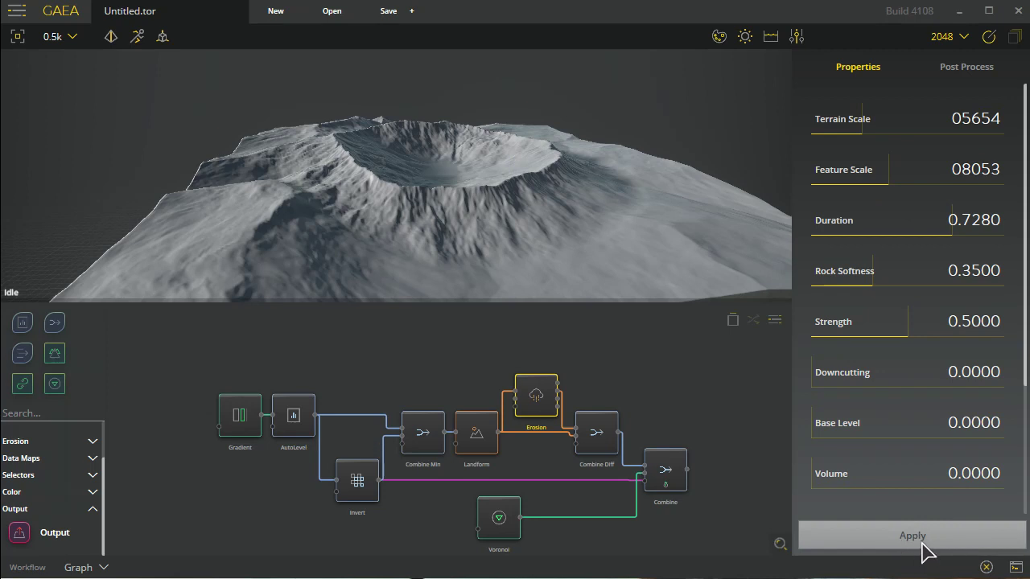
click(667, 469)
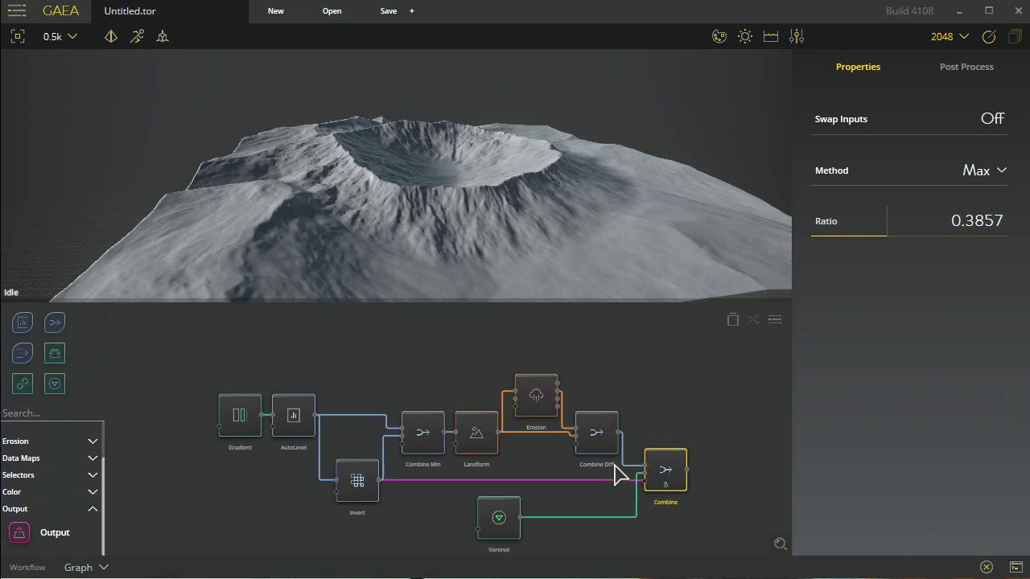
mouse_move(475, 439)
click(543, 396)
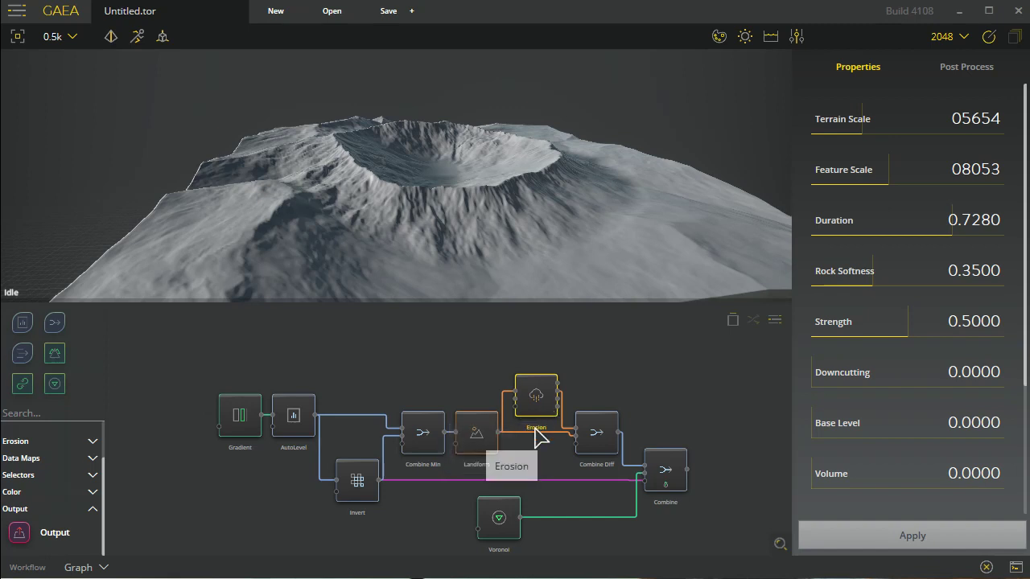
click(536, 431)
Cancel the Erosion rename and comment the magenta Invert-to-Combine wire 'this is a comment'.
double_click(538, 404)
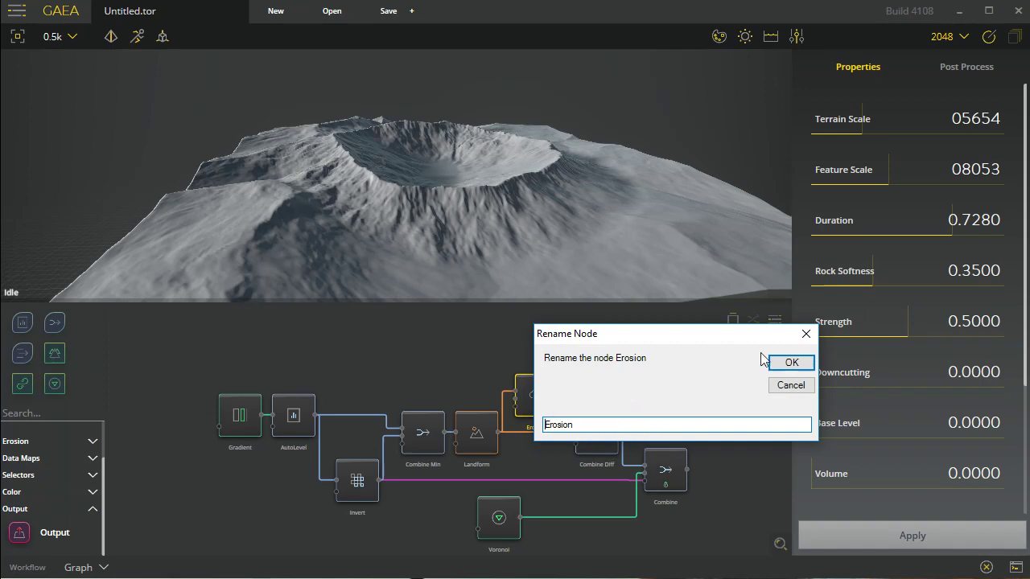
click(805, 333)
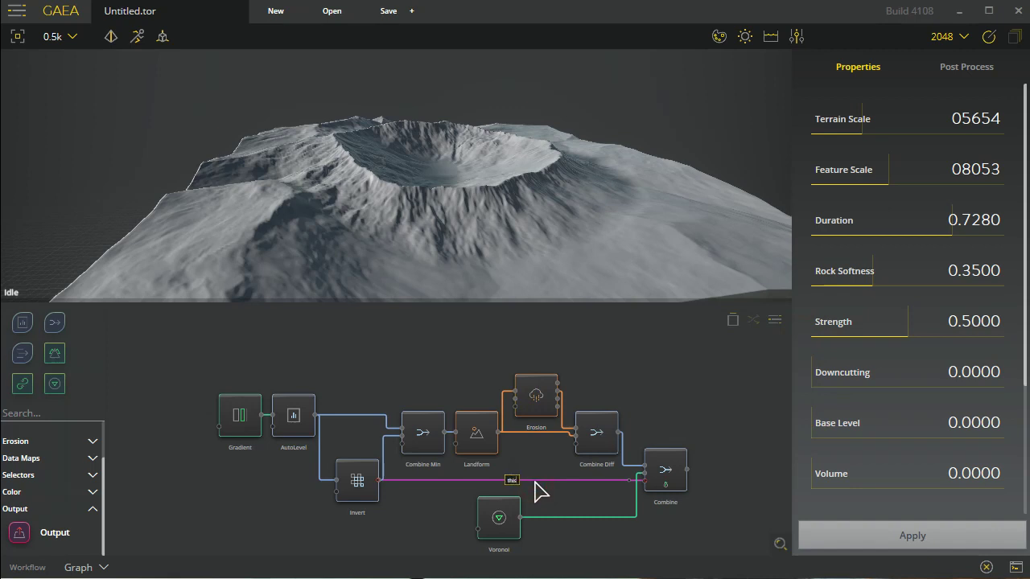
text(nt)
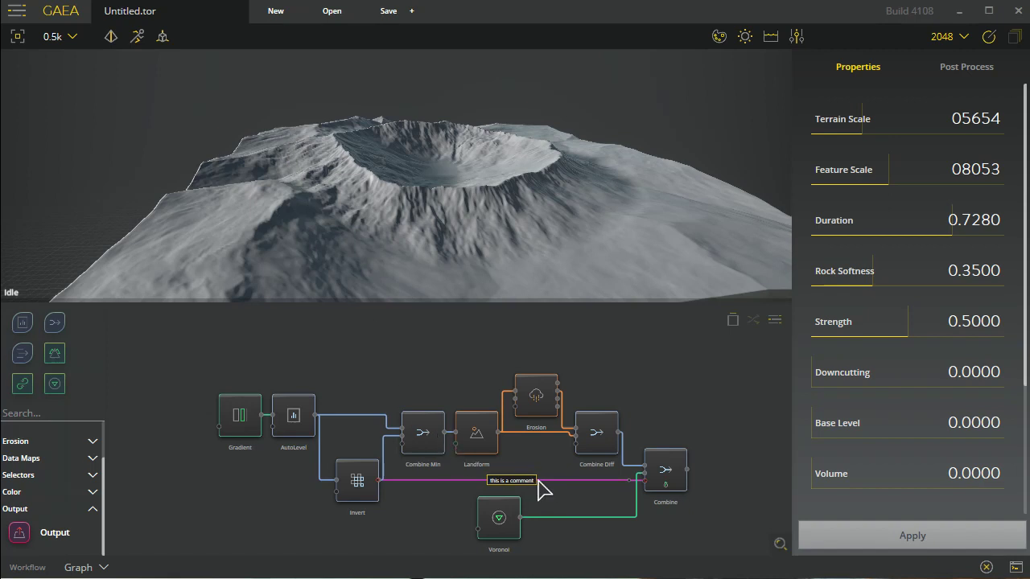
scroll(555, 503, up, 1)
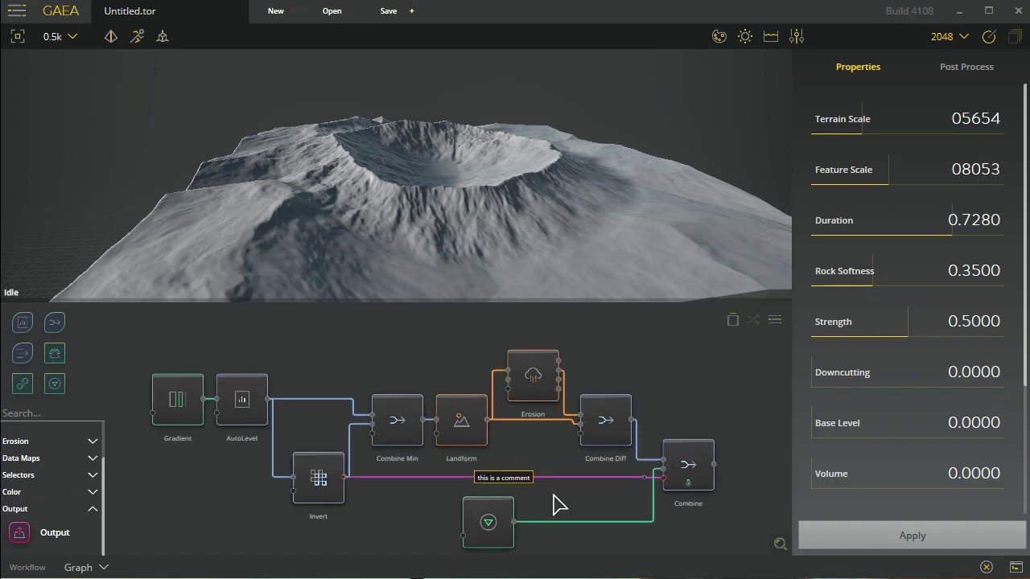
scroll(560, 504, up, 5)
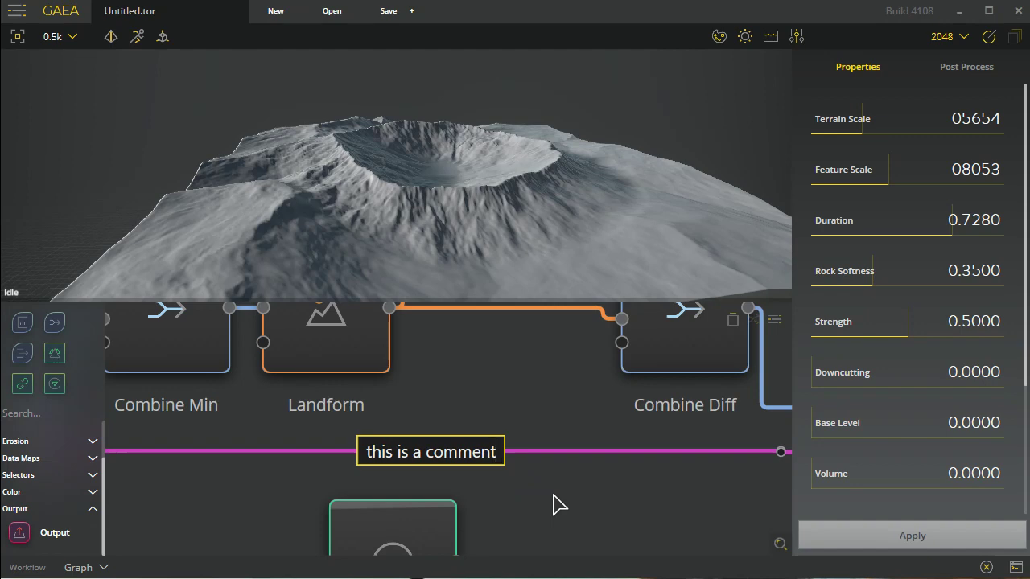
scroll(559, 504, down, 5)
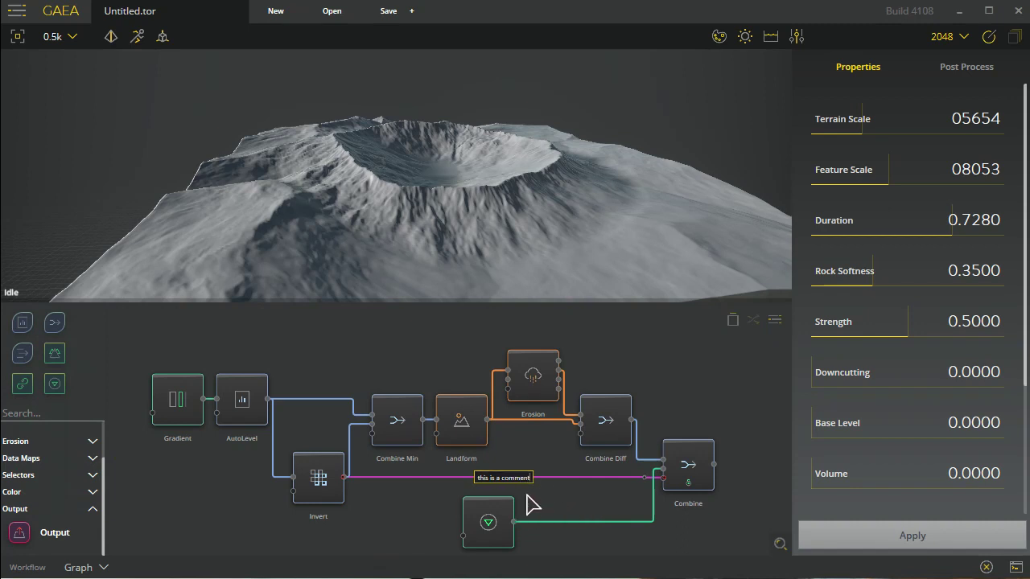
scroll(527, 496, up, 2)
scroll(527, 504, up, 2)
scroll(527, 504, down, 2)
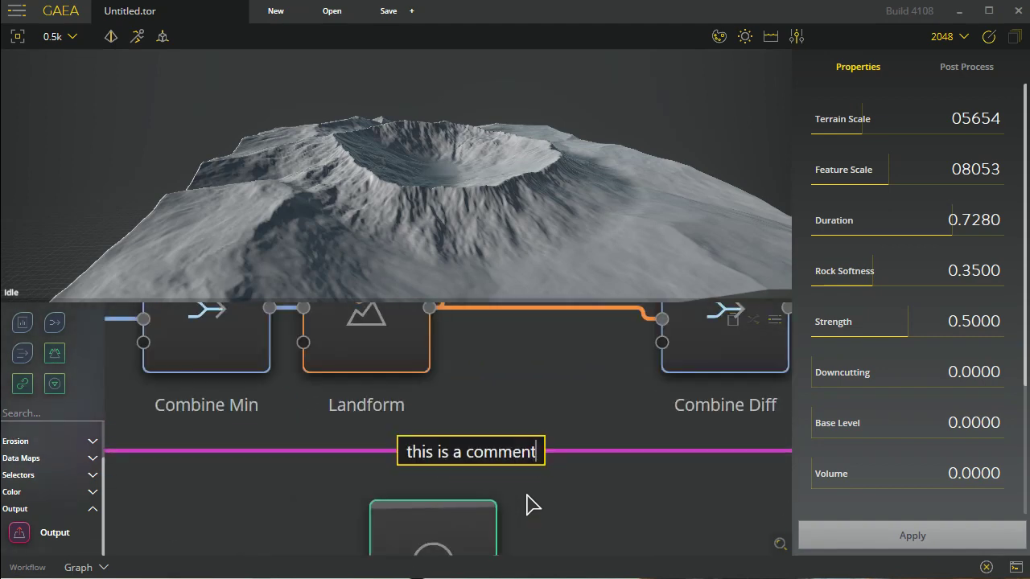
scroll(527, 504, down, 2)
scroll(526, 504, up, 3)
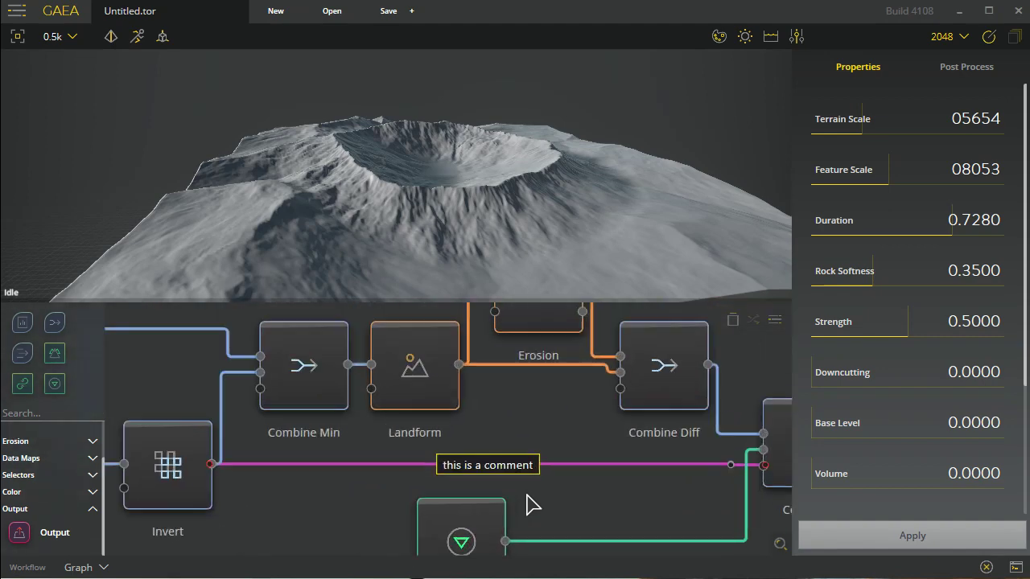
scroll(531, 505, down, 2)
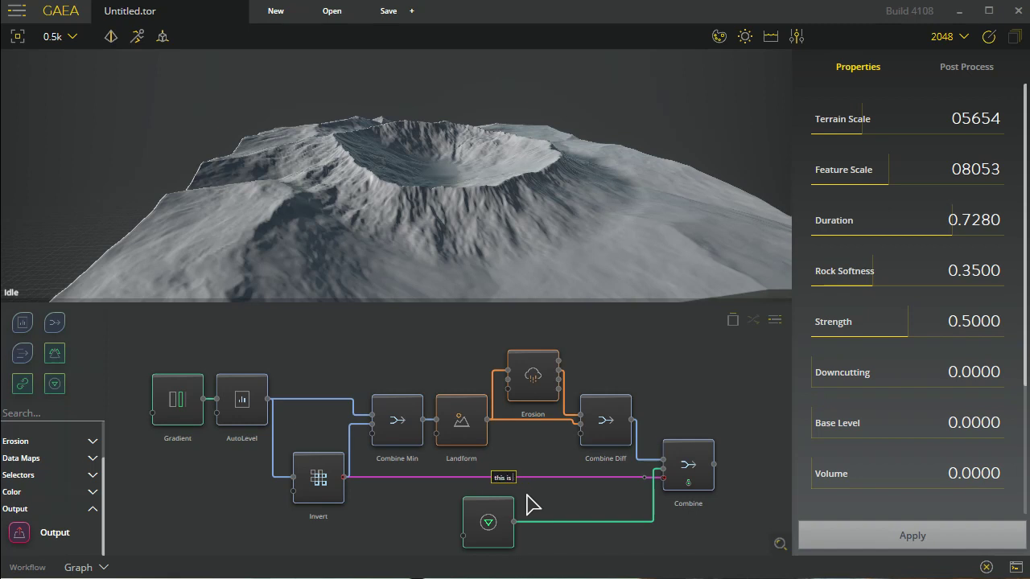
click(706, 404)
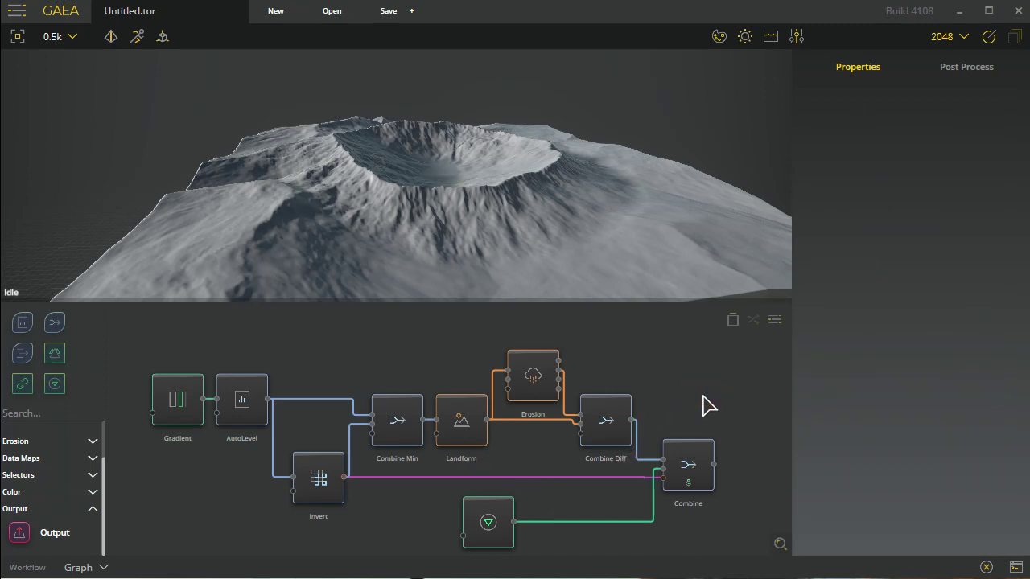
Compare Combine with Combine Diff, ending on Combine Diff's Difference method and Ratio 1.0000.
click(610, 424)
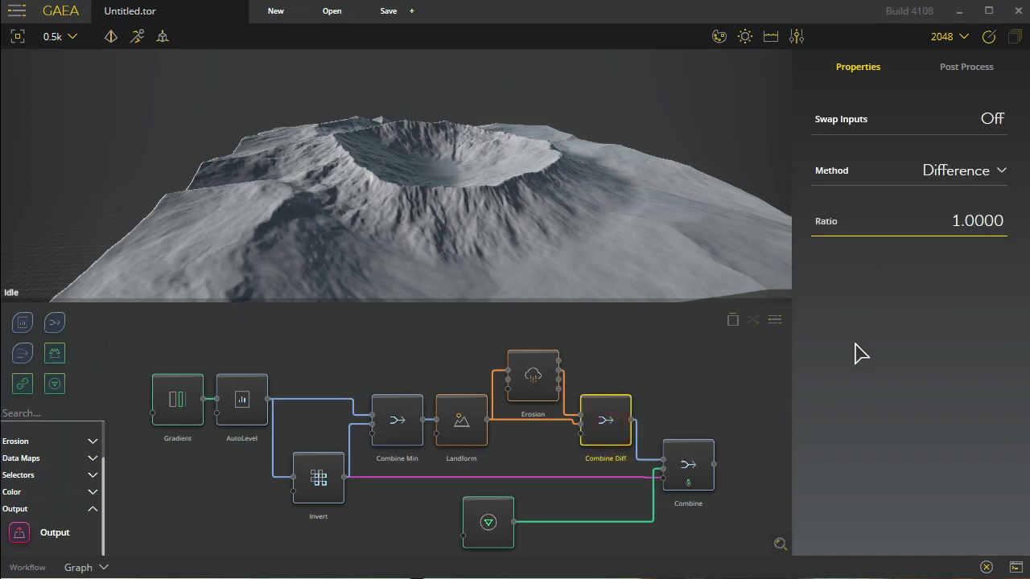
click(694, 458)
click(600, 420)
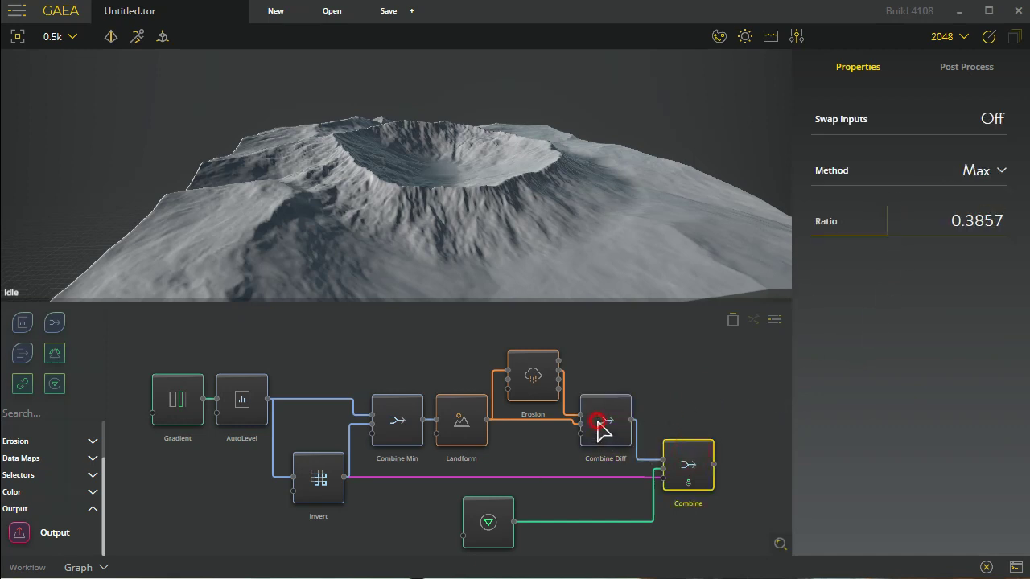
click(968, 71)
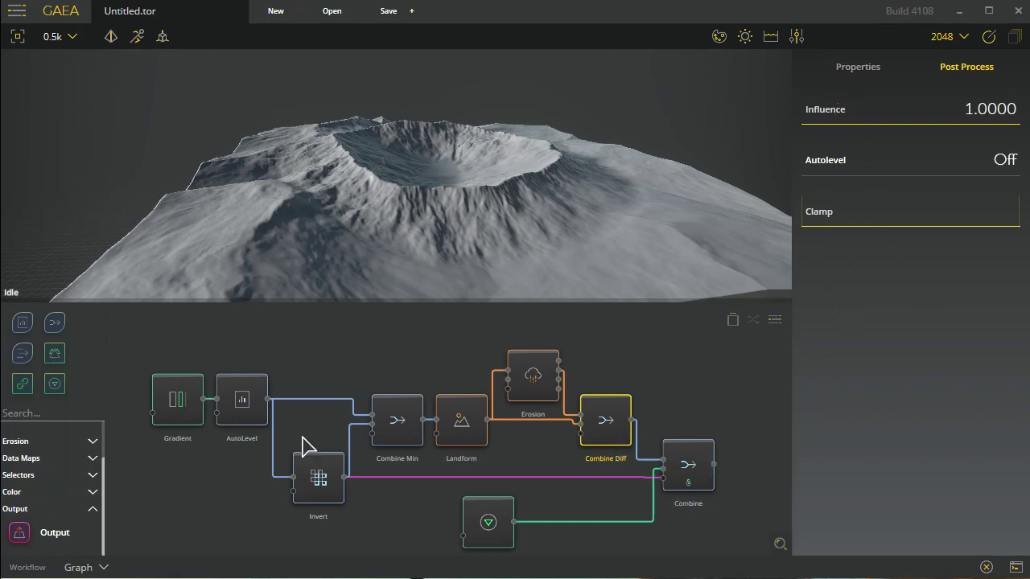
click(859, 69)
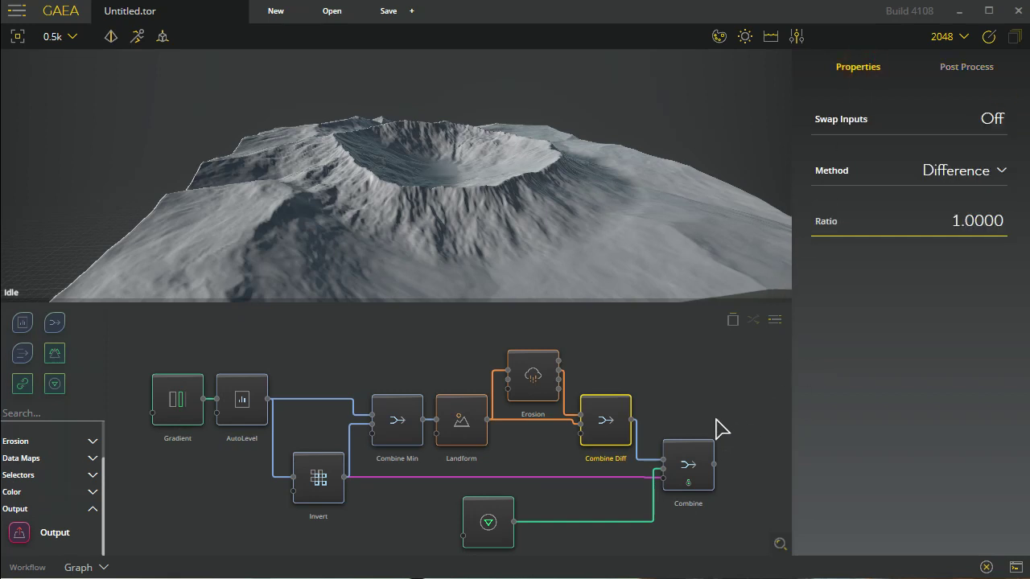
mouse_move(667, 405)
middle_down()
mouse_move(733, 393)
mouse_move(617, 420)
mouse_move(665, 359)
mouse_move(715, 372)
mouse_move(683, 423)
mouse_move(676, 416)
middle_up()
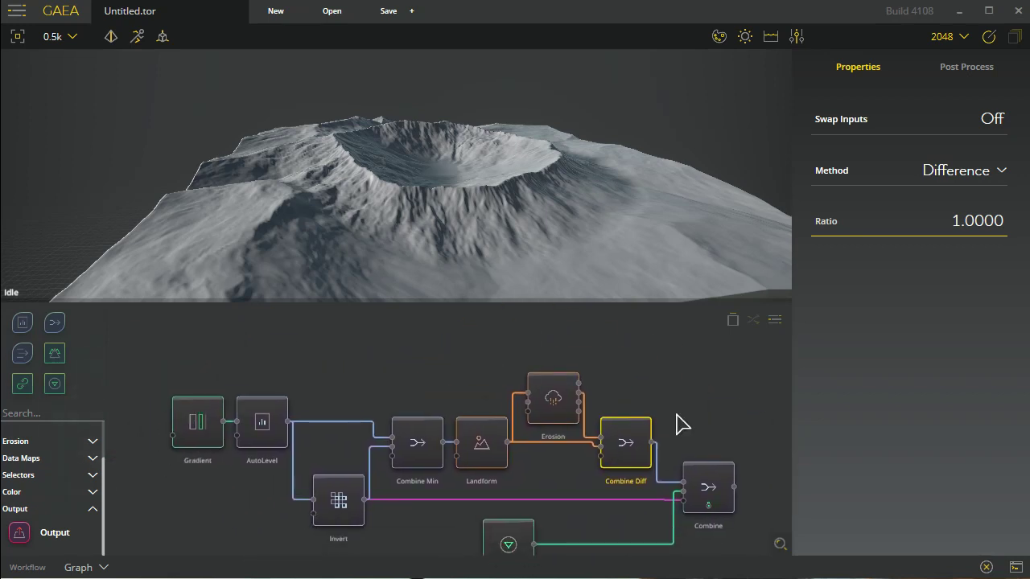
Pan the node graph up and reposition it from the navigator minimap to reveal Voronoi.
scroll(678, 424, down, 5)
scroll(681, 423, up, 5)
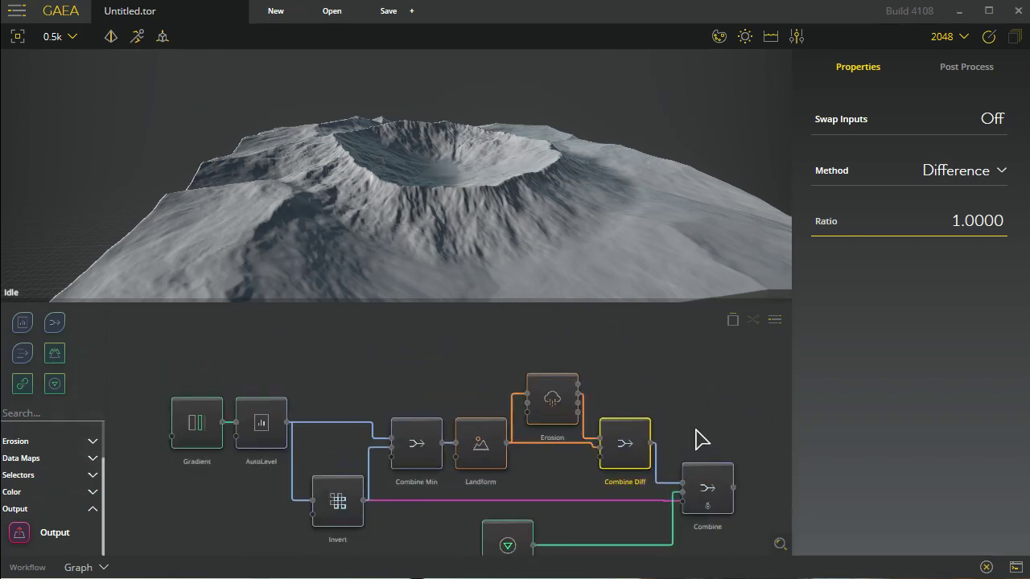
middle_drag(713, 427, 710, 383)
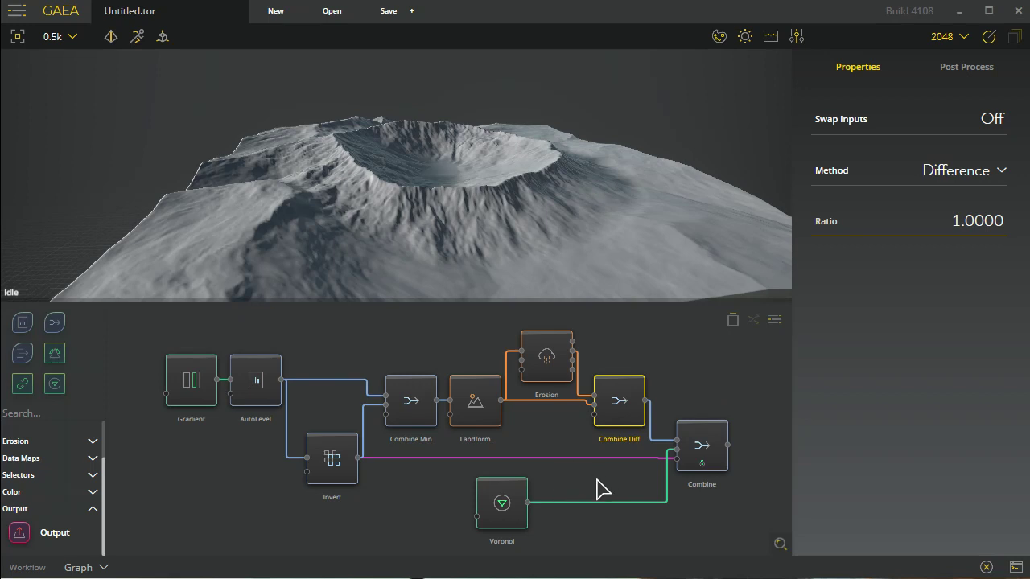
mouse_move(569, 492)
middle_down()
mouse_move(592, 477)
mouse_move(585, 497)
middle_up()
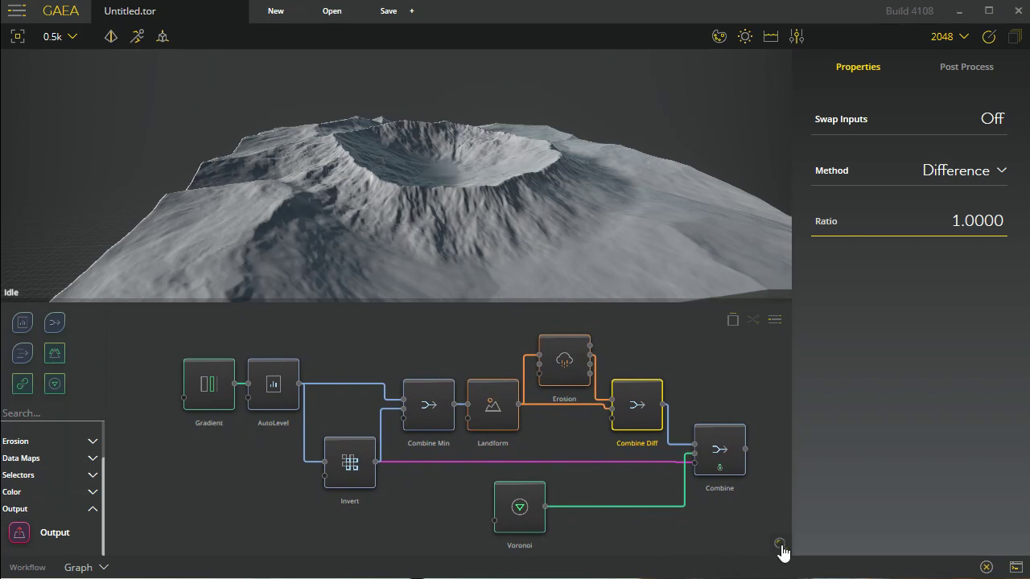
mouse_move(781, 550)
drag(696, 480, 662, 548)
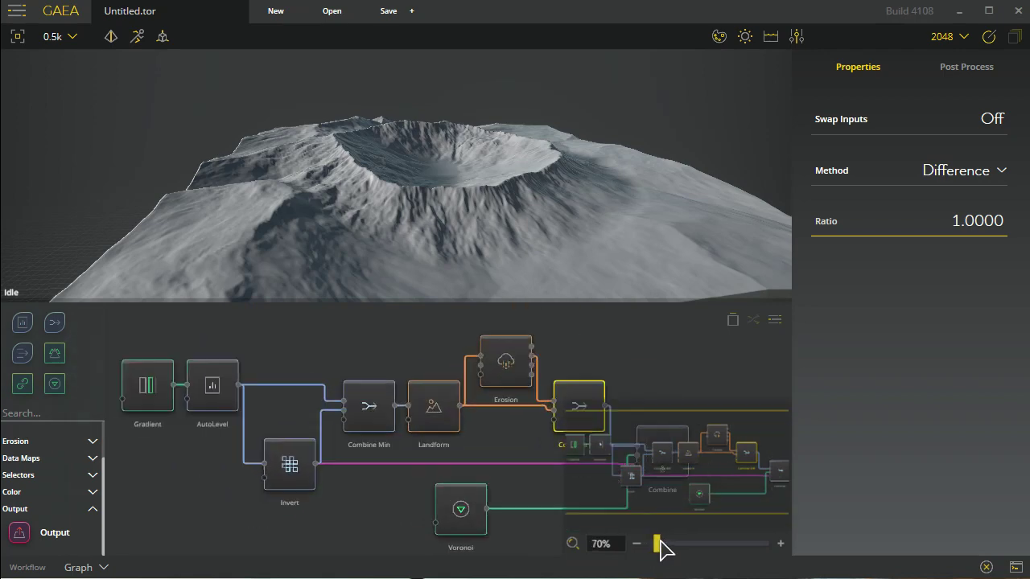
Zoom the graph to fit the Gradient-to-Combine chain, then collapse the navigator minimap.
scroll(602, 472, up, 4)
scroll(609, 471, down, 4)
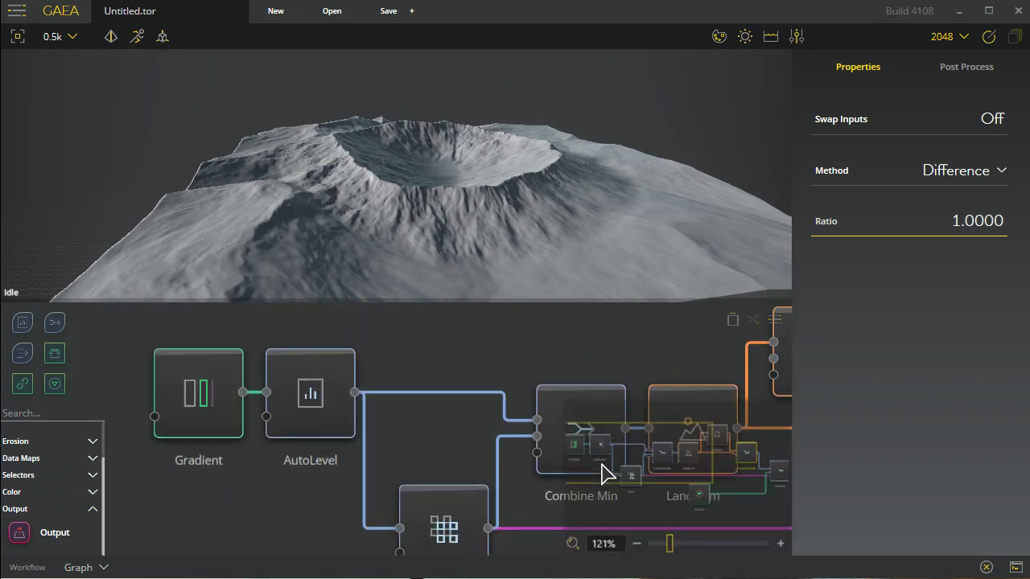
scroll(609, 487, down, 3)
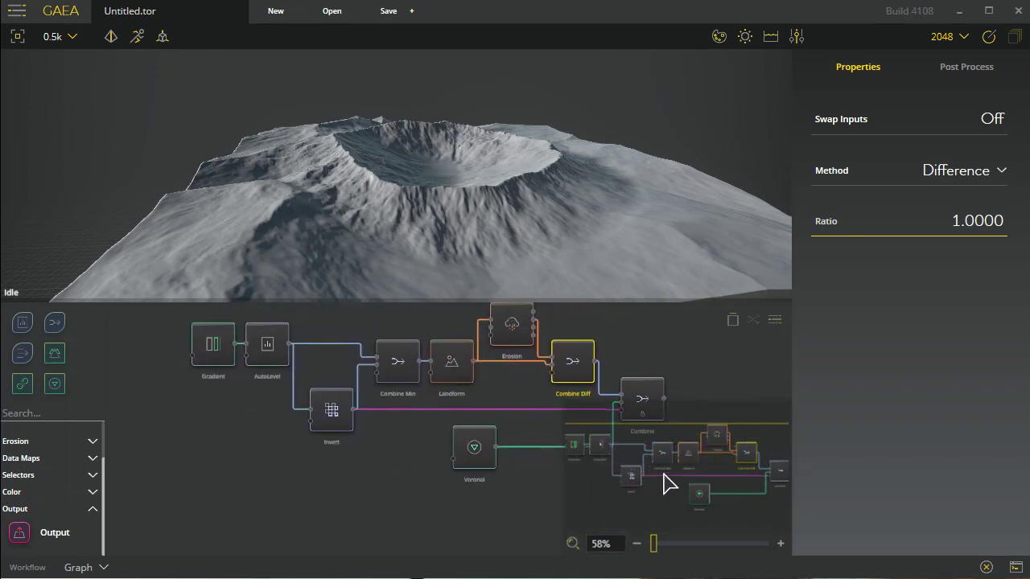
scroll(672, 477, down, 2)
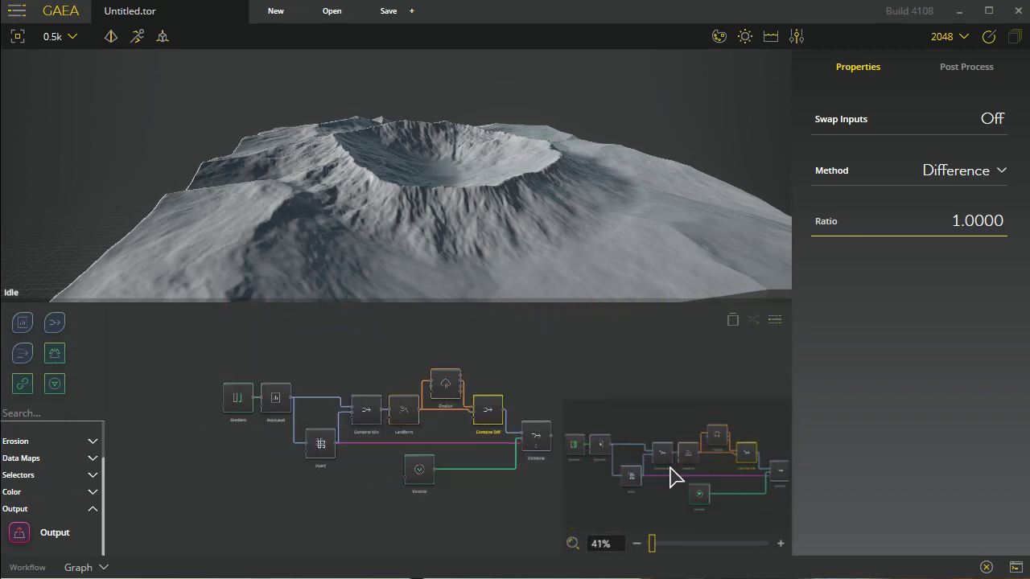
scroll(674, 477, up, 3)
scroll(674, 477, down, 1)
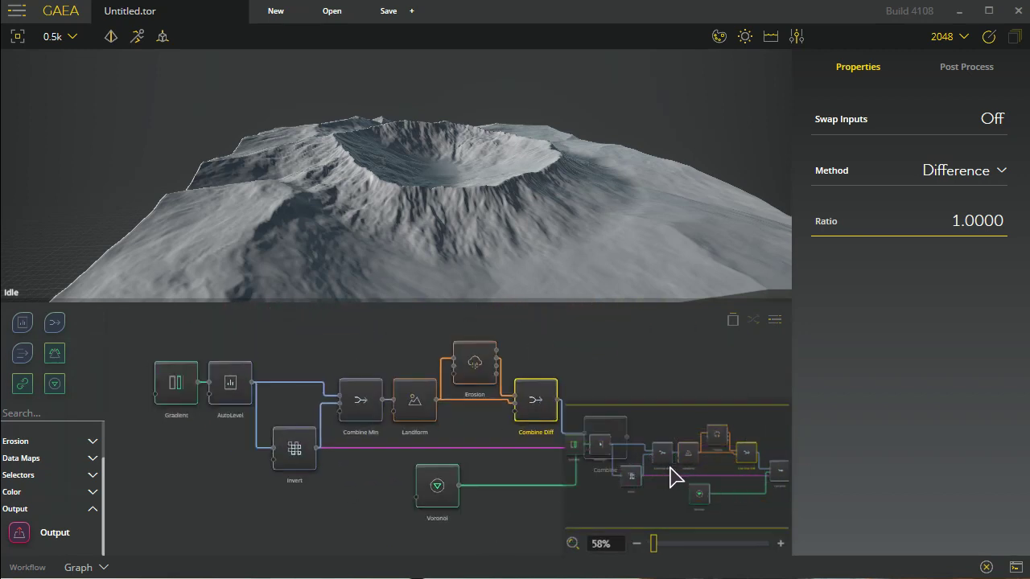
click(572, 546)
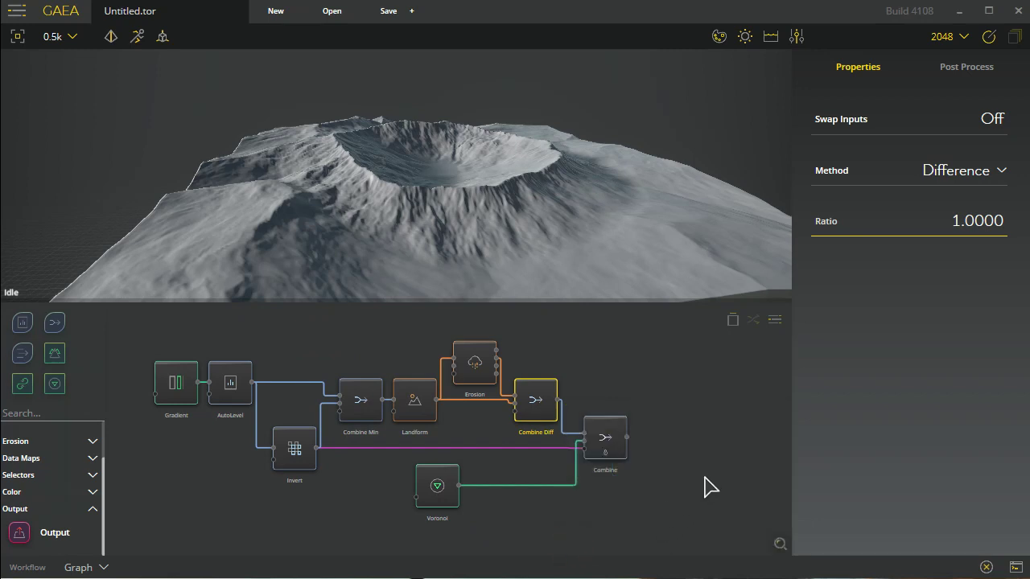
Select the Erosion node and open its output in a 2D Map Viewer.
click(774, 320)
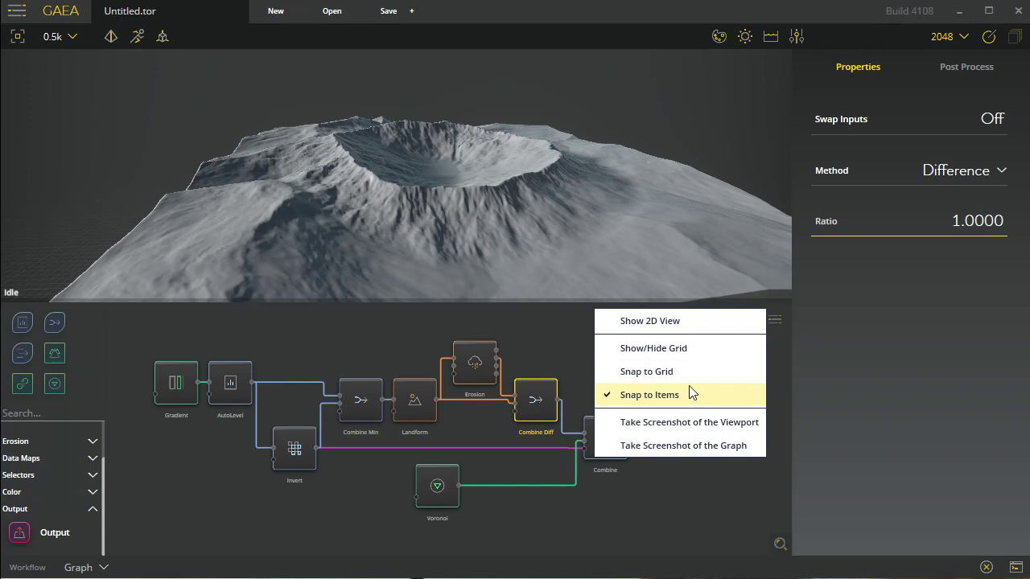
click(567, 348)
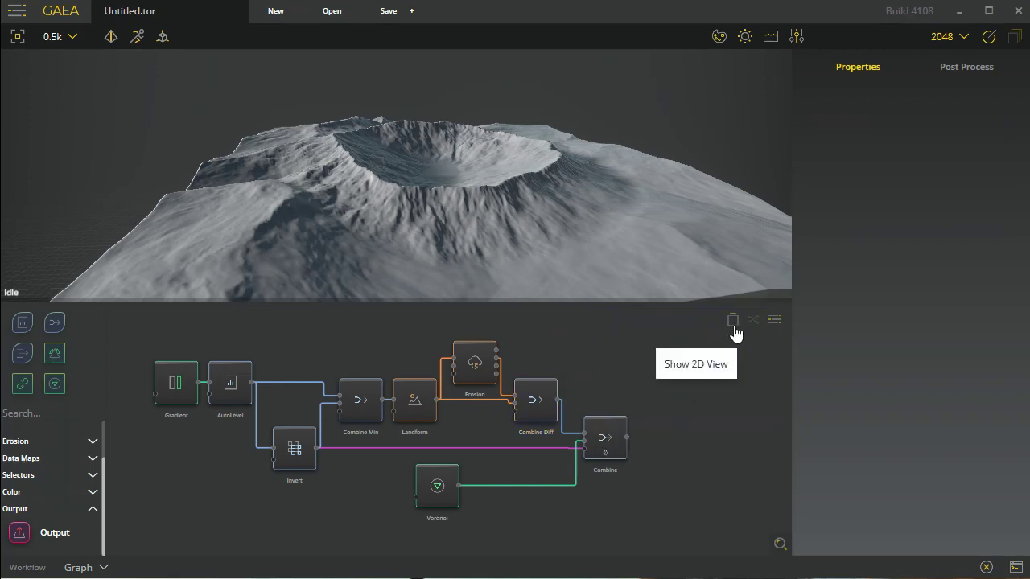
click(733, 324)
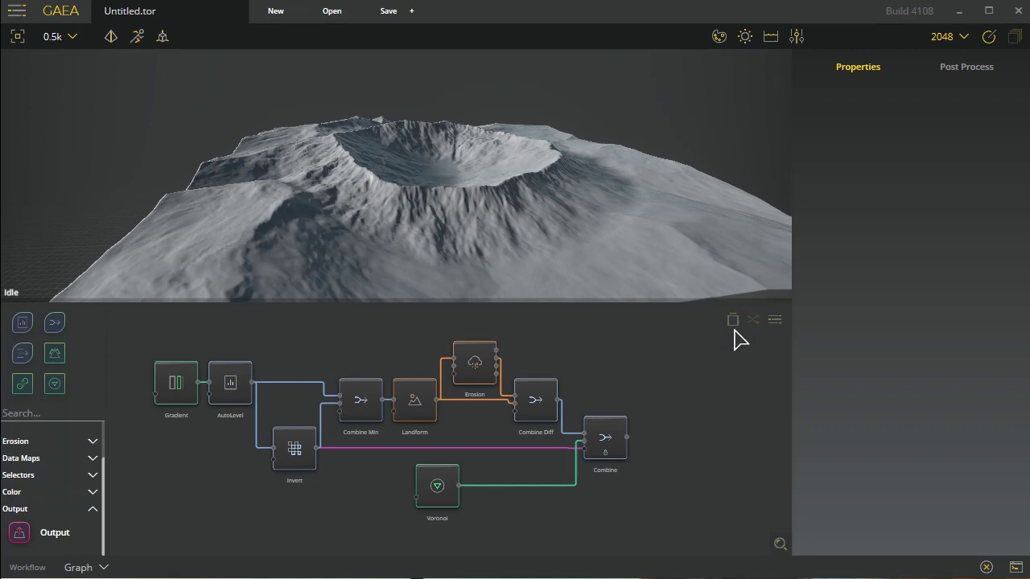
click(736, 321)
click(481, 366)
click(732, 321)
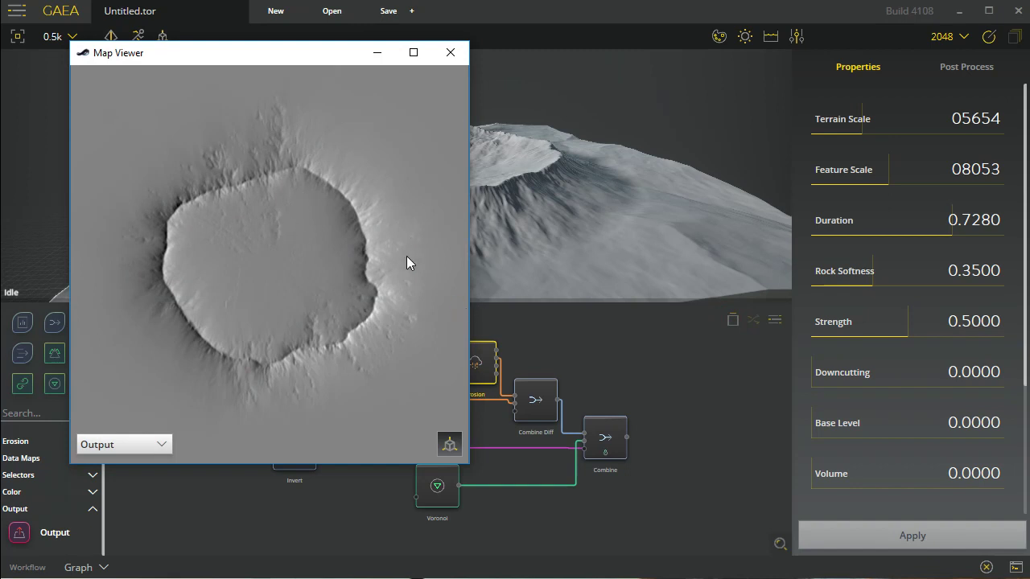
Toggle the map's red overlay and black-and-white display, and reposition the Map Viewer window.
click(450, 445)
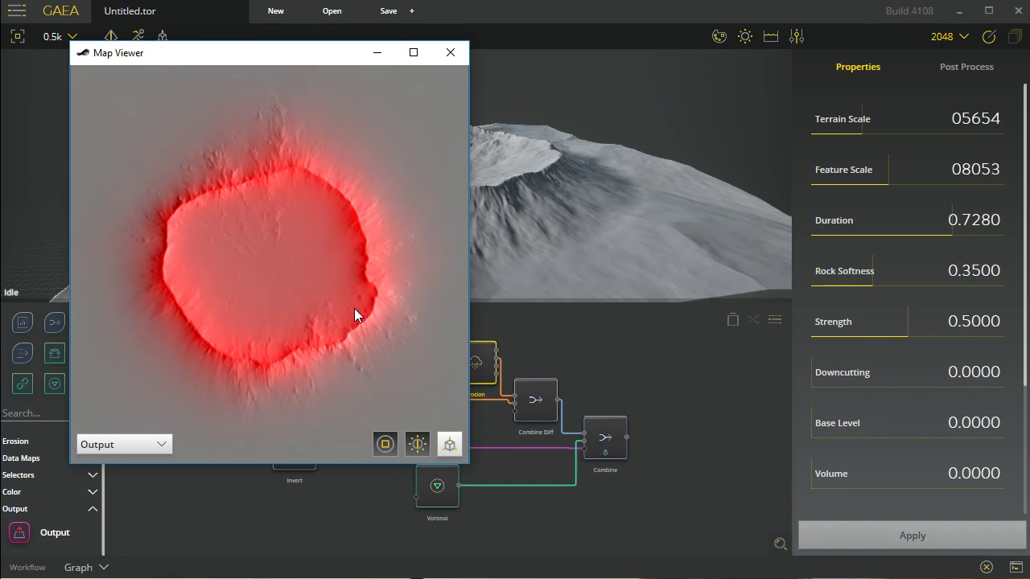
click(383, 449)
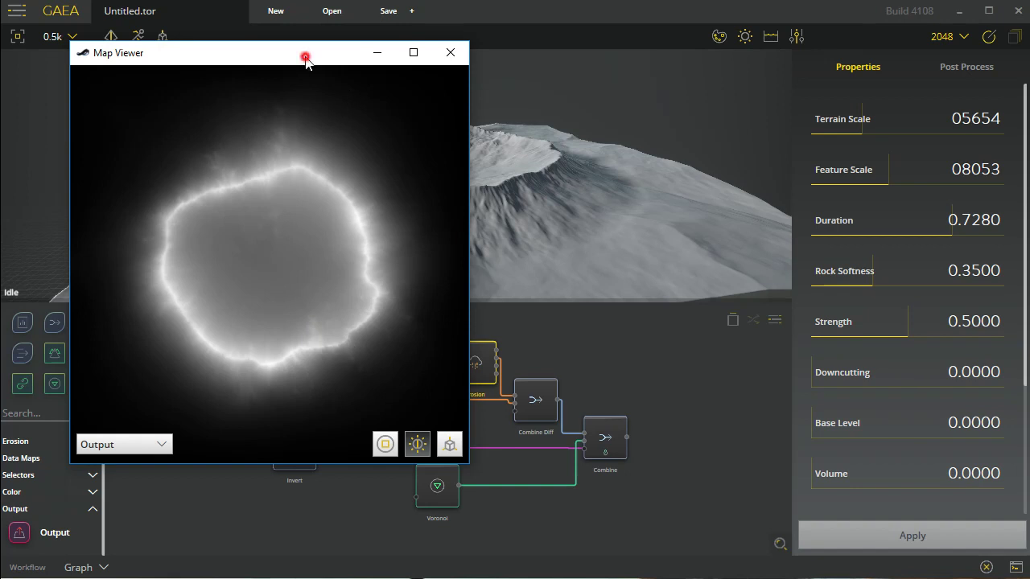
drag(305, 57, 377, 314)
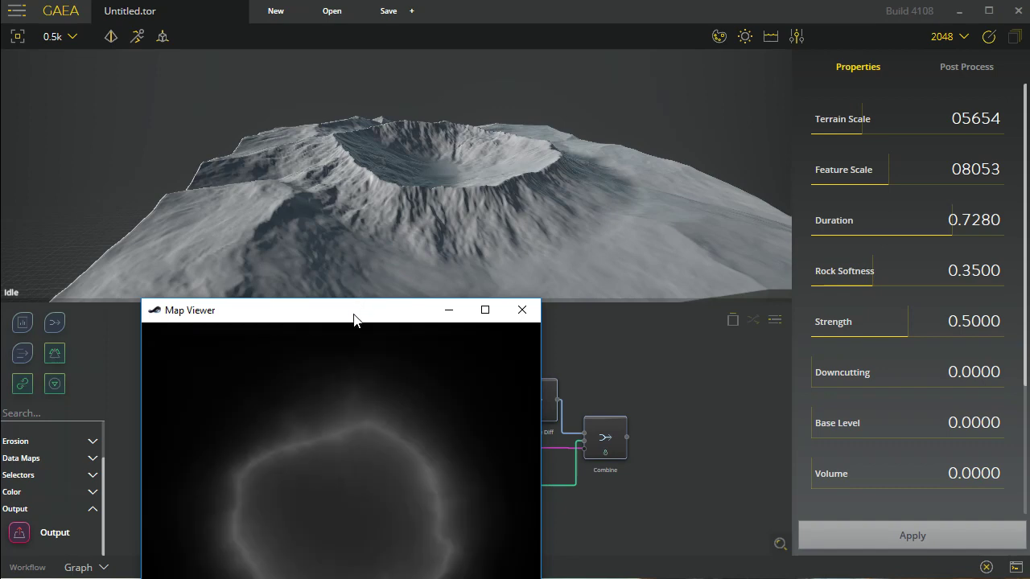
drag(352, 310, 346, 142)
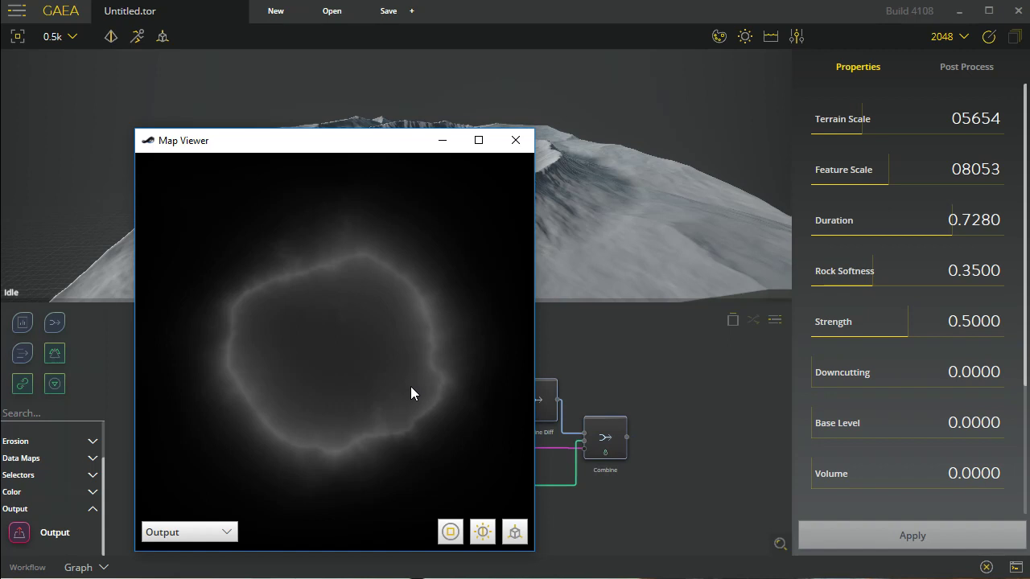
drag(378, 151, 823, 125)
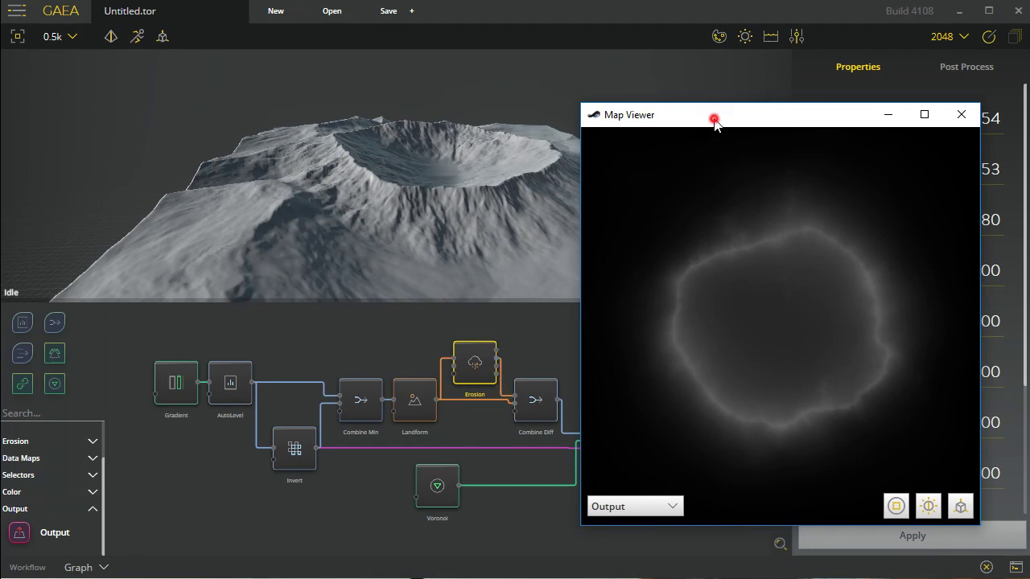
drag(713, 120, 580, 116)
Show the Erosion Wear, Deposit and Flow outputs in turn on the map.
click(537, 504)
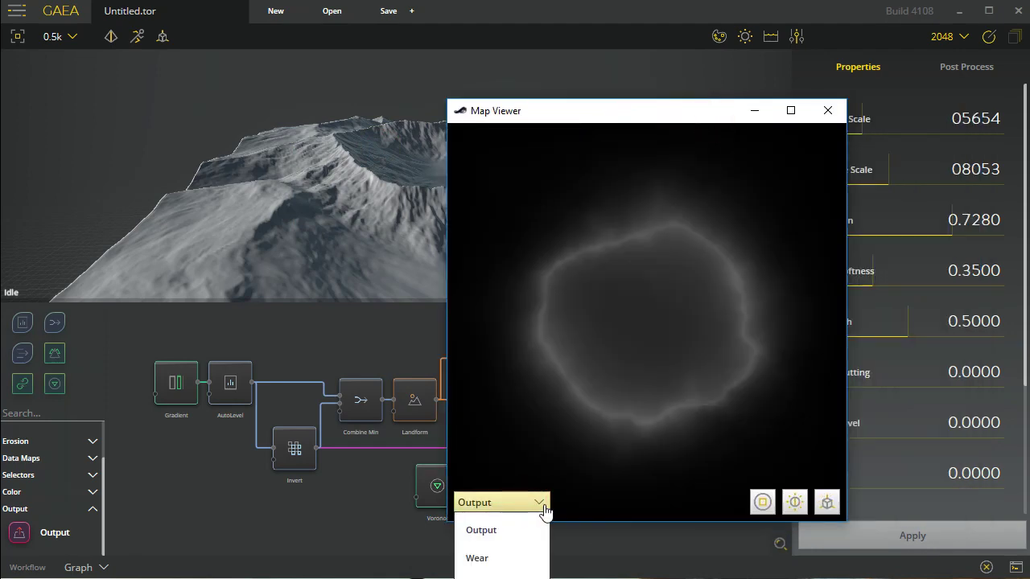
click(626, 112)
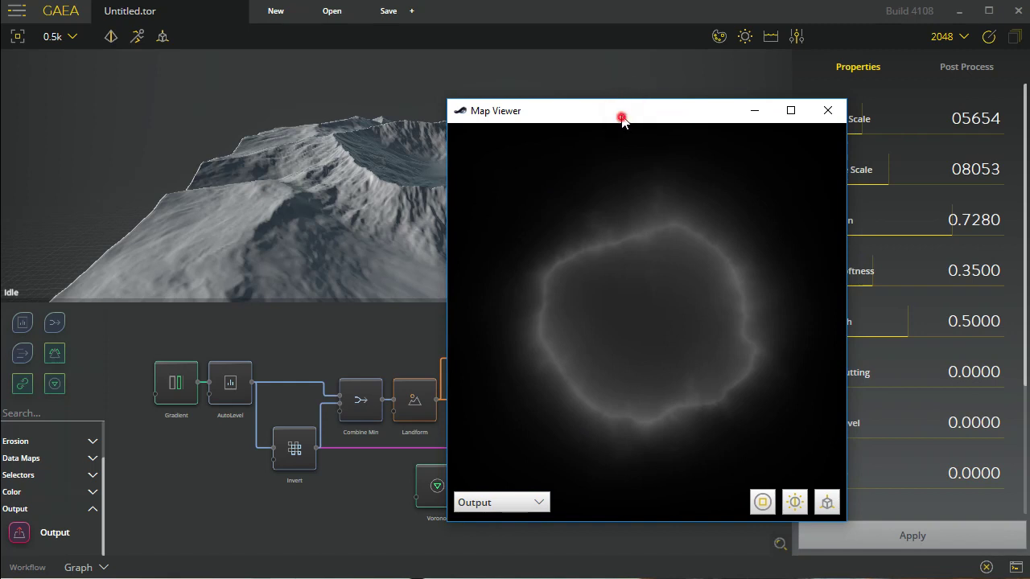
drag(620, 109, 611, 50)
click(537, 442)
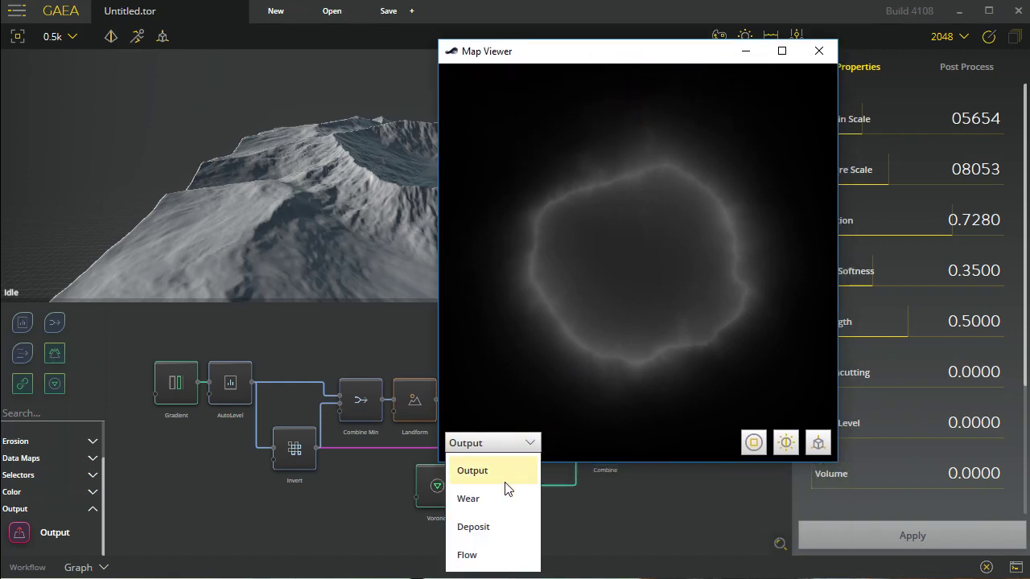
click(502, 498)
click(528, 443)
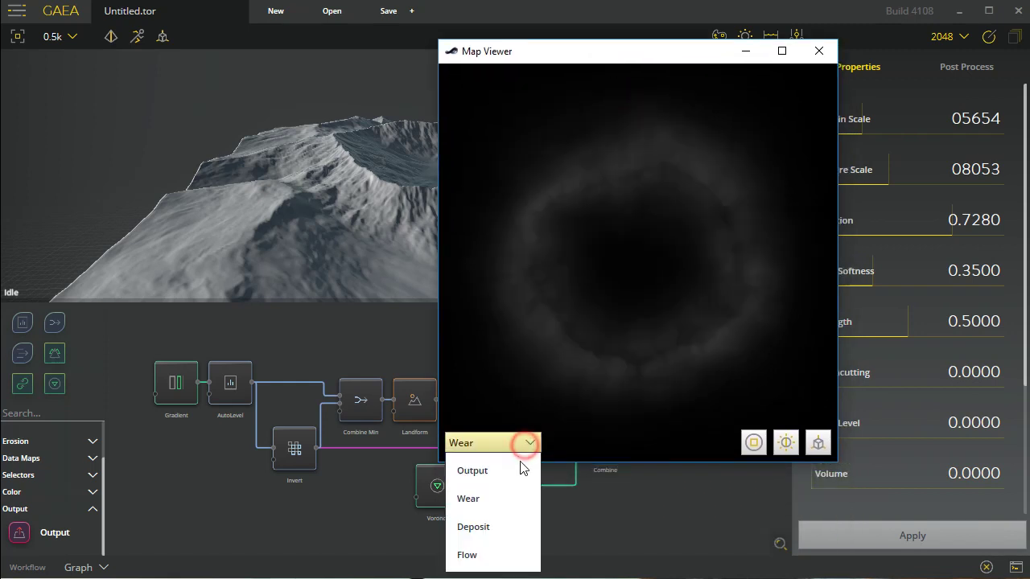
click(511, 528)
click(519, 447)
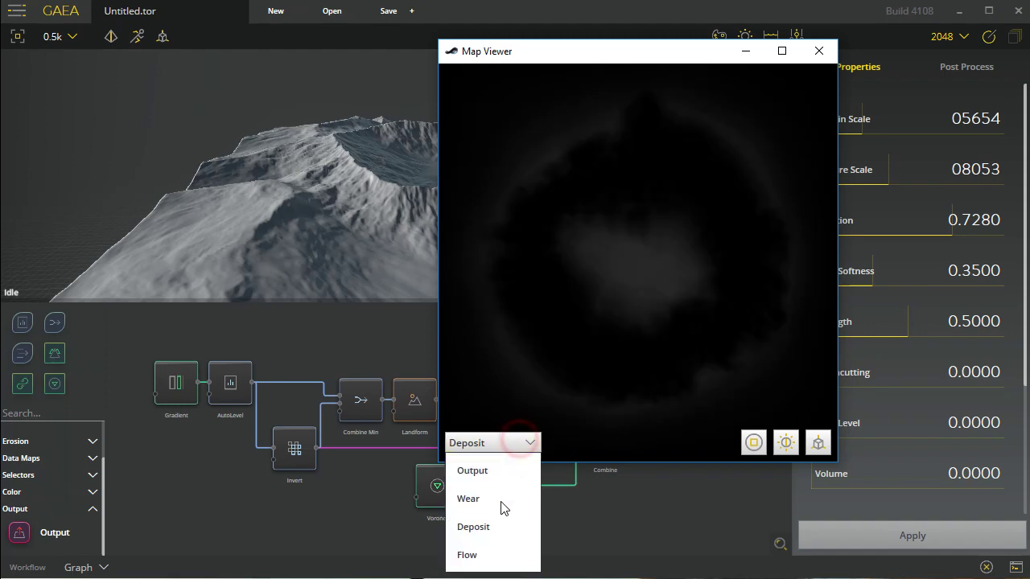
click(499, 555)
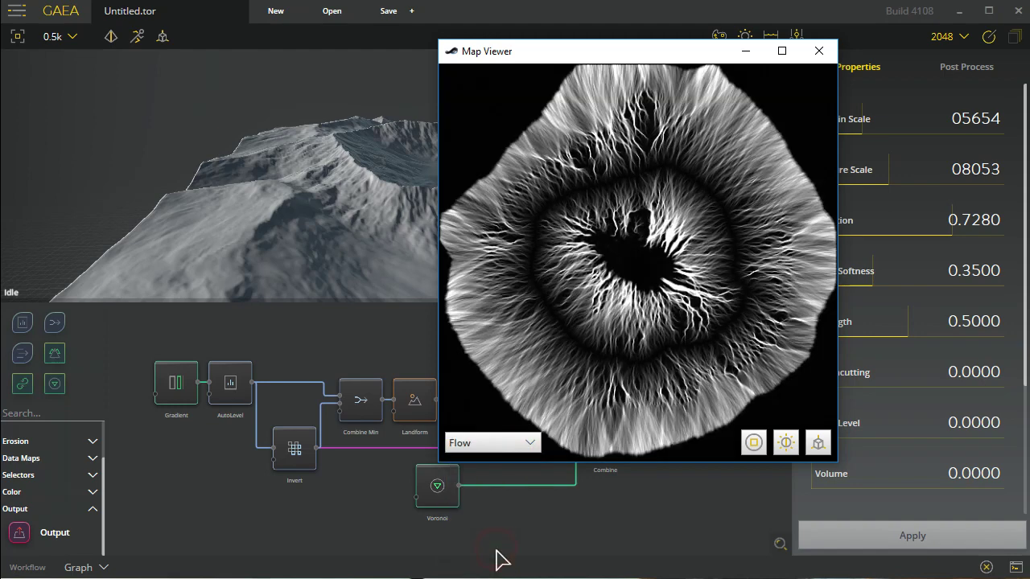
Switch the map back to the main Output and close the Map Viewer.
click(933, 2)
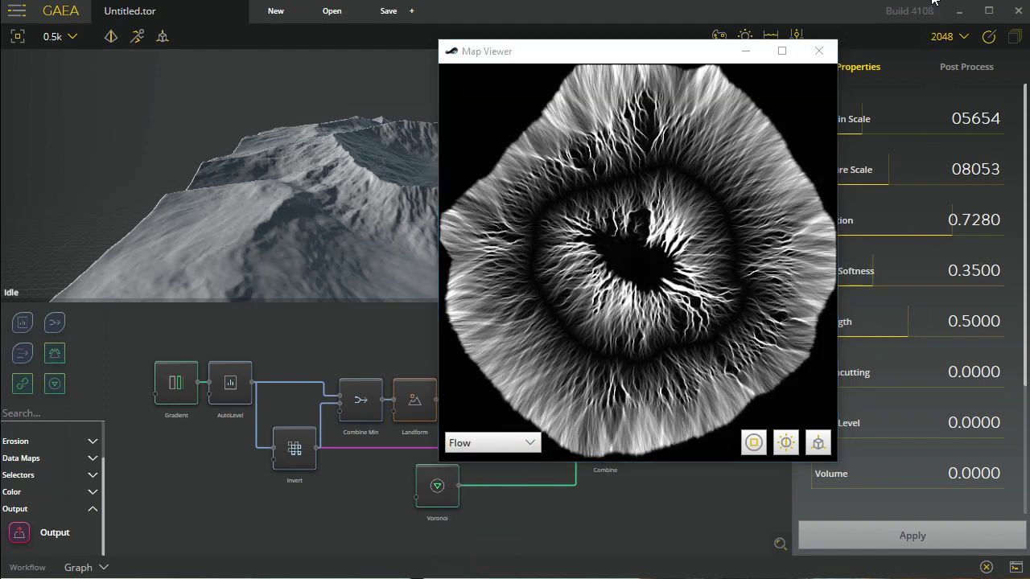
click(515, 445)
click(501, 471)
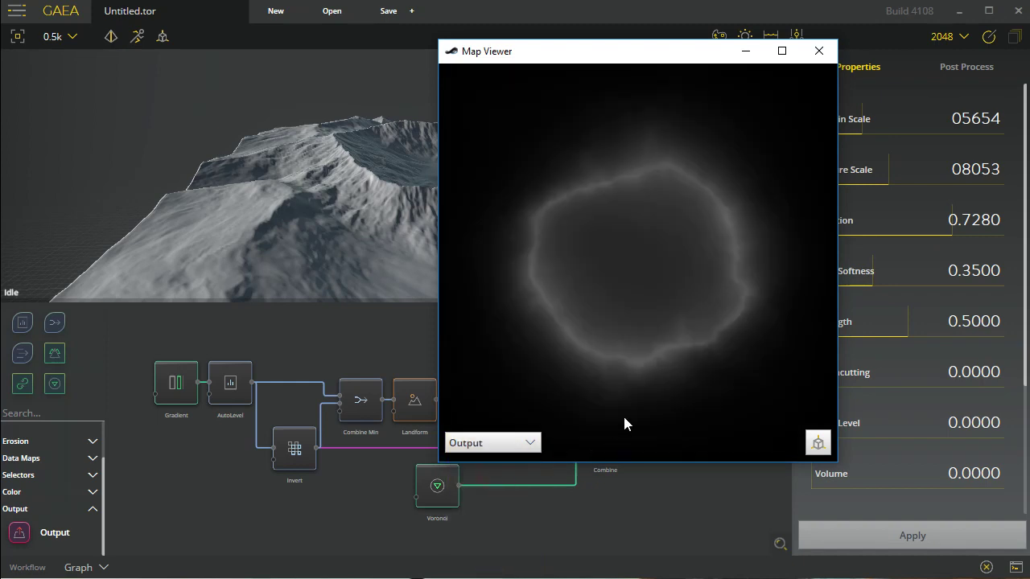
click(818, 50)
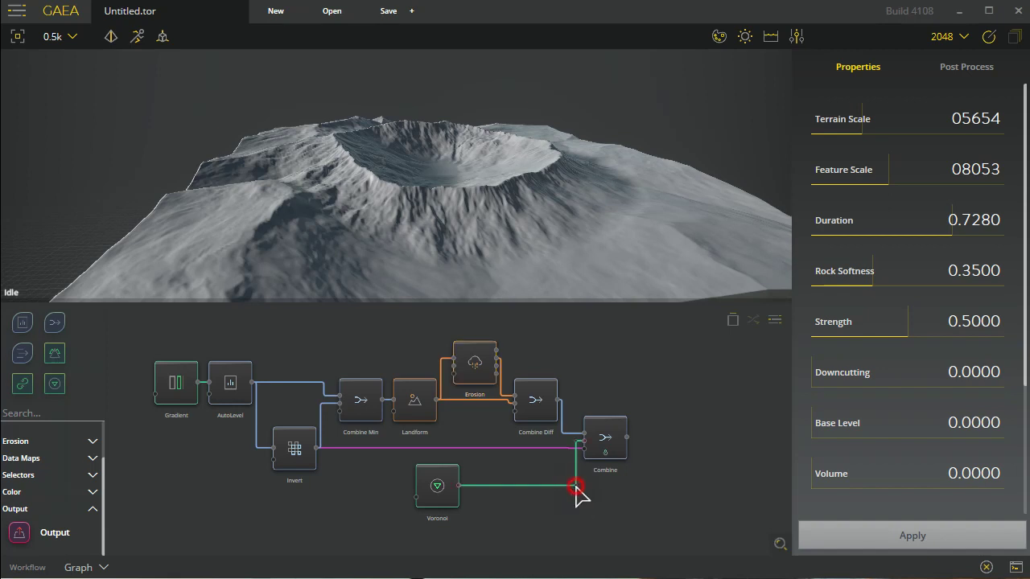
Drag the Voronoi-to-Combine wire down to add a bend point below the nodes.
drag(579, 489, 523, 528)
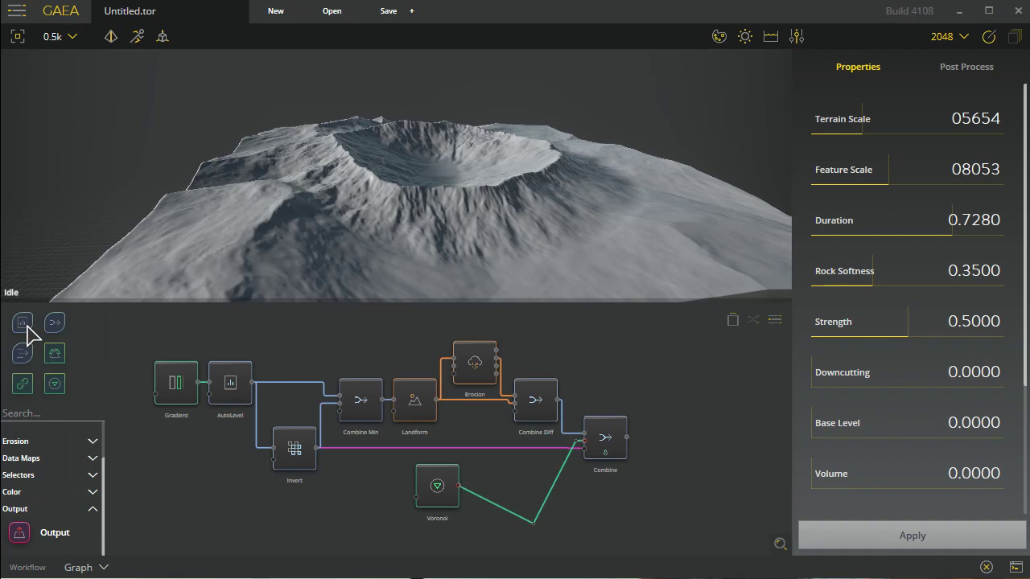
Collapse the Erosion category, scroll the library, and type then clear a 'c' search.
click(91, 441)
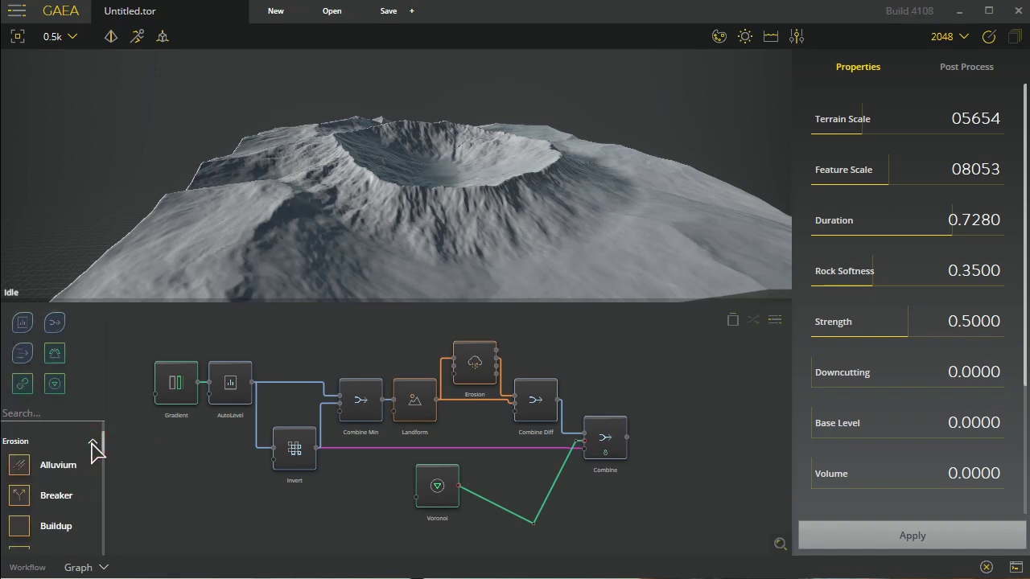
drag(104, 448, 122, 428)
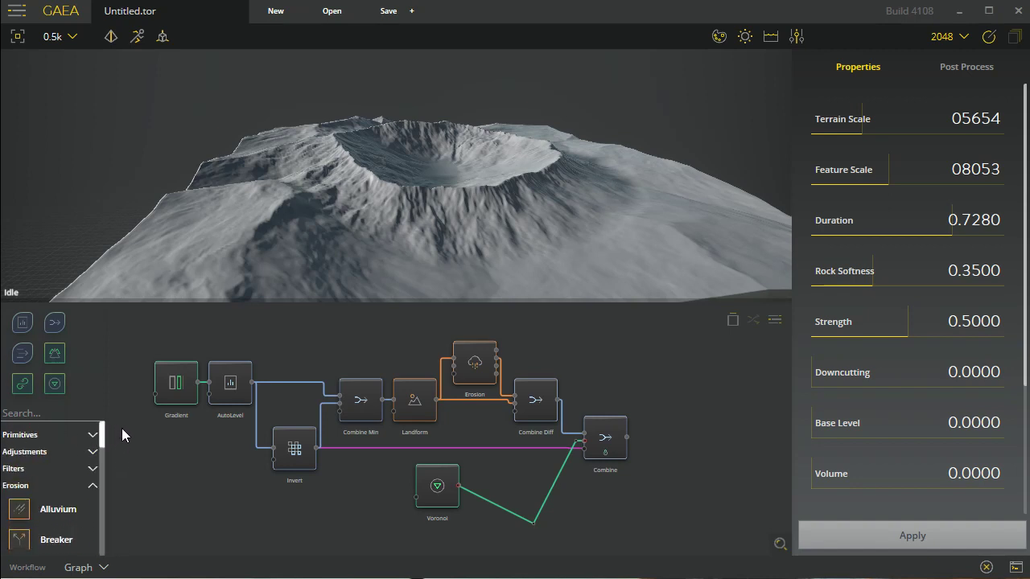
click(93, 486)
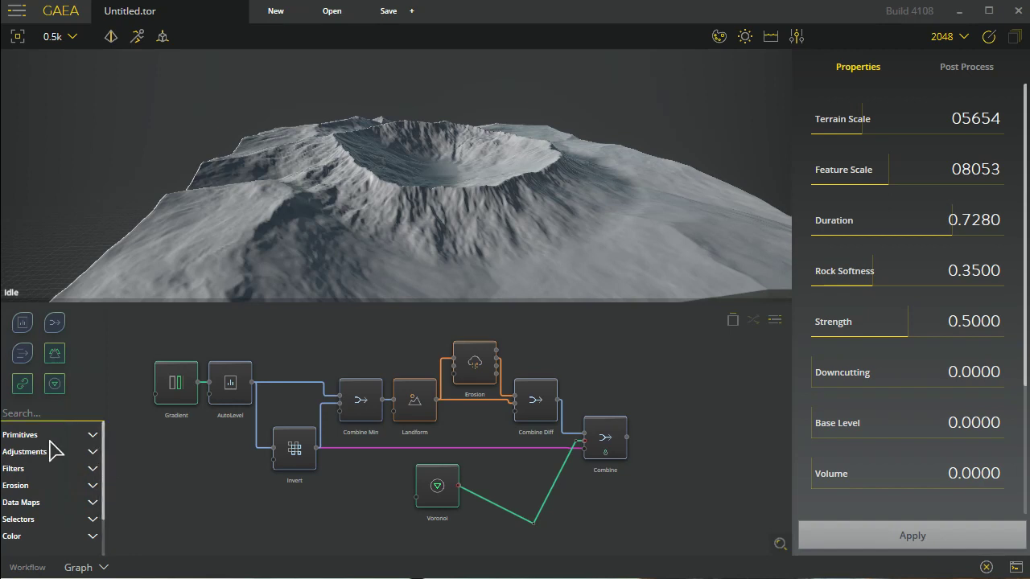
click(104, 473)
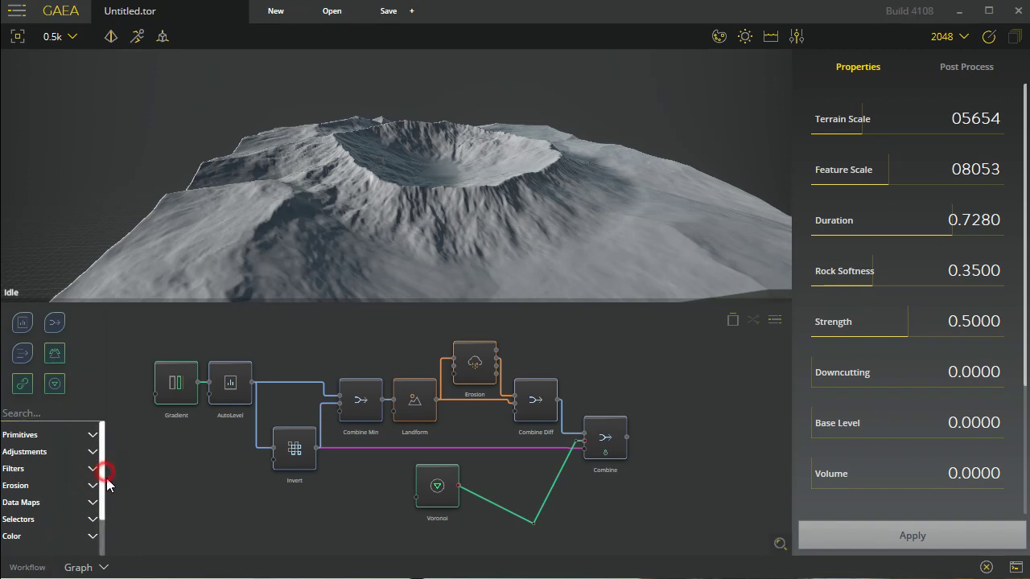
drag(107, 481, 124, 428)
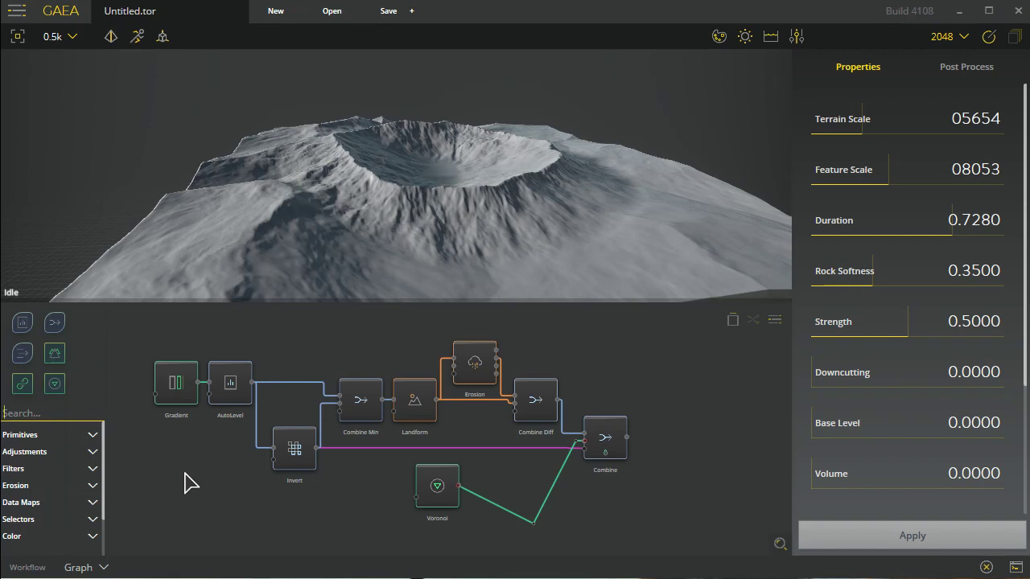
text(com)
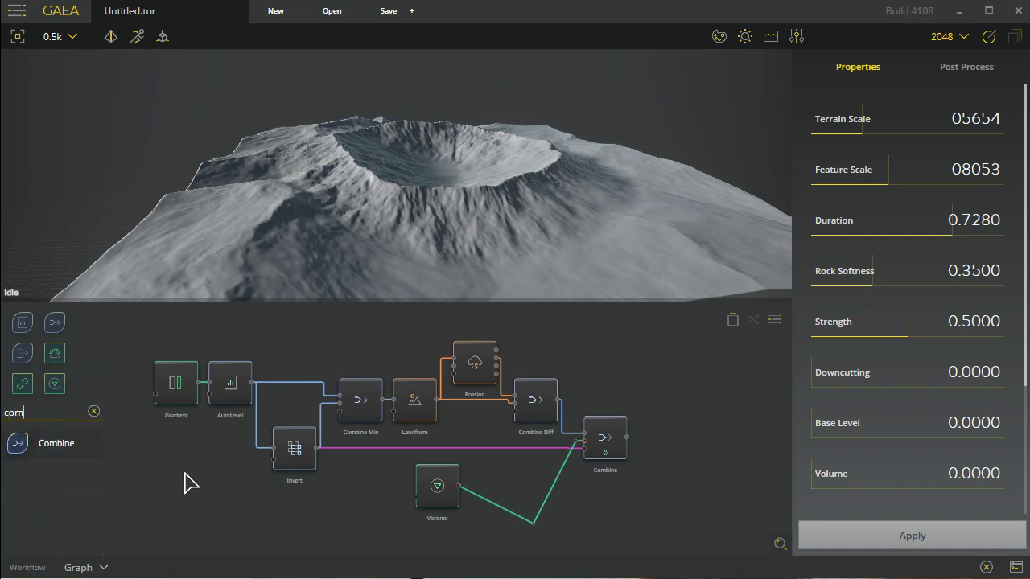
key(BackSpace)
key(BackSpace)
key(BackSpace)
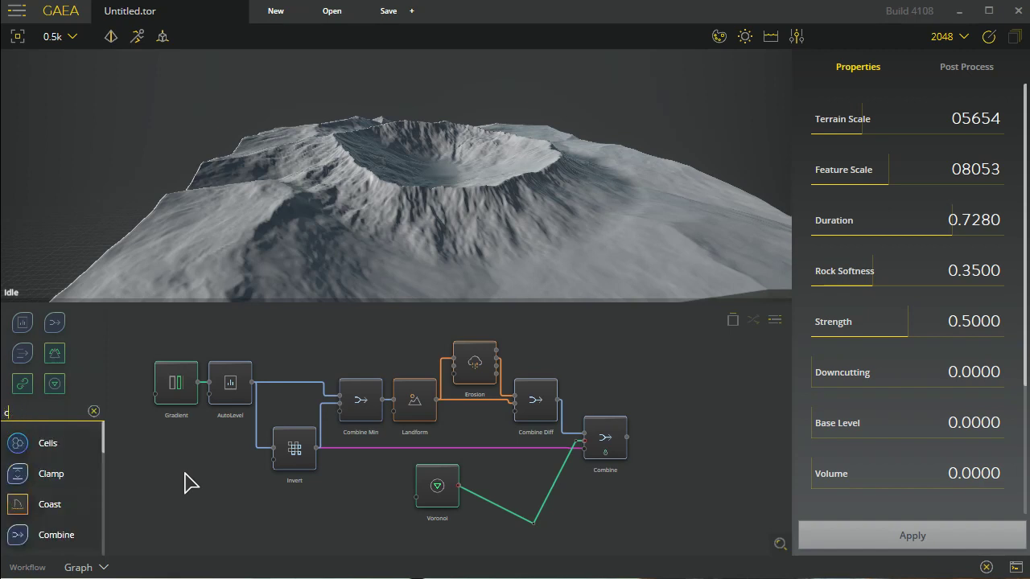
right_click(185, 479)
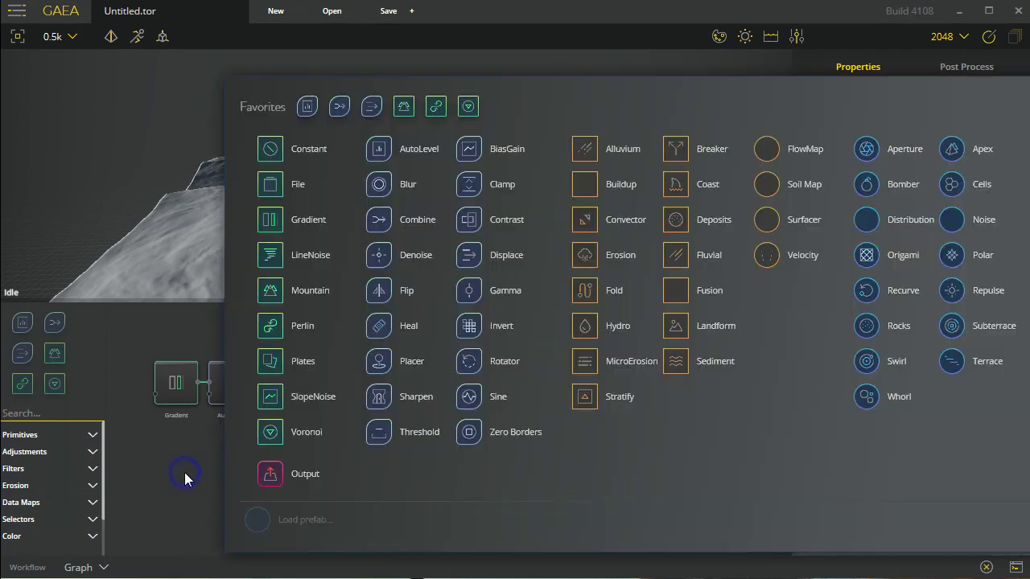
right_click(133, 355)
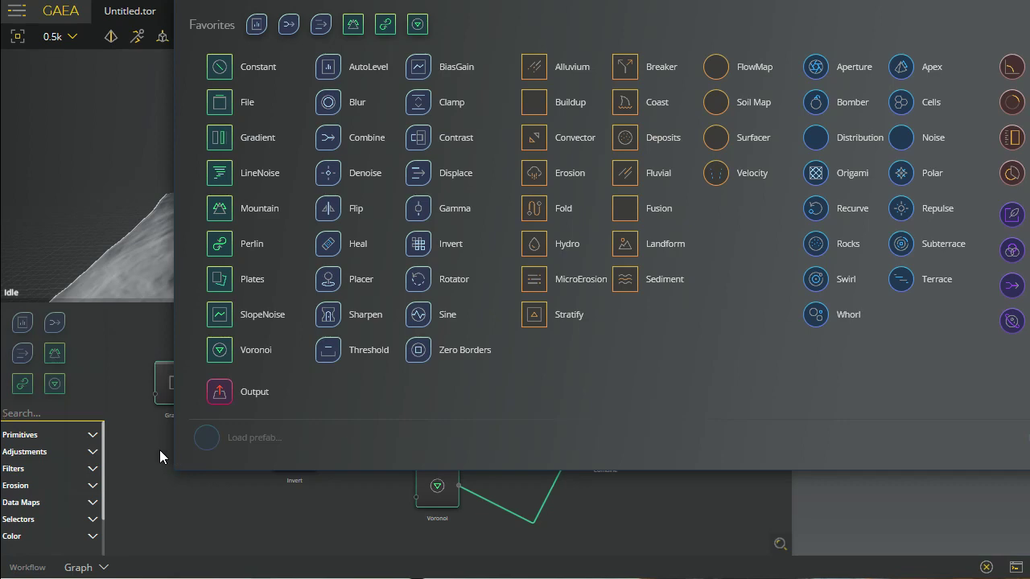
right_click(128, 462)
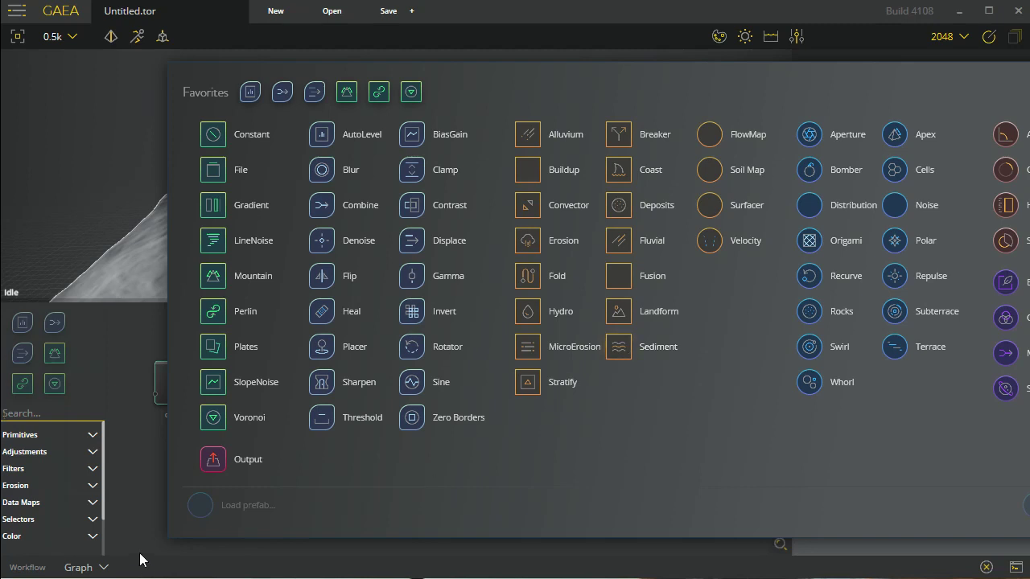
click(138, 524)
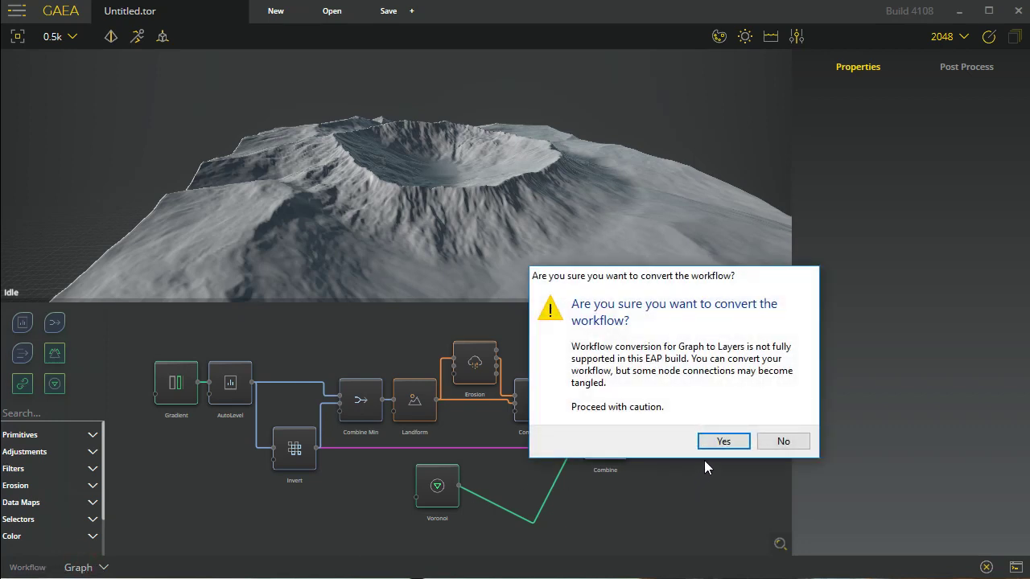
click(725, 443)
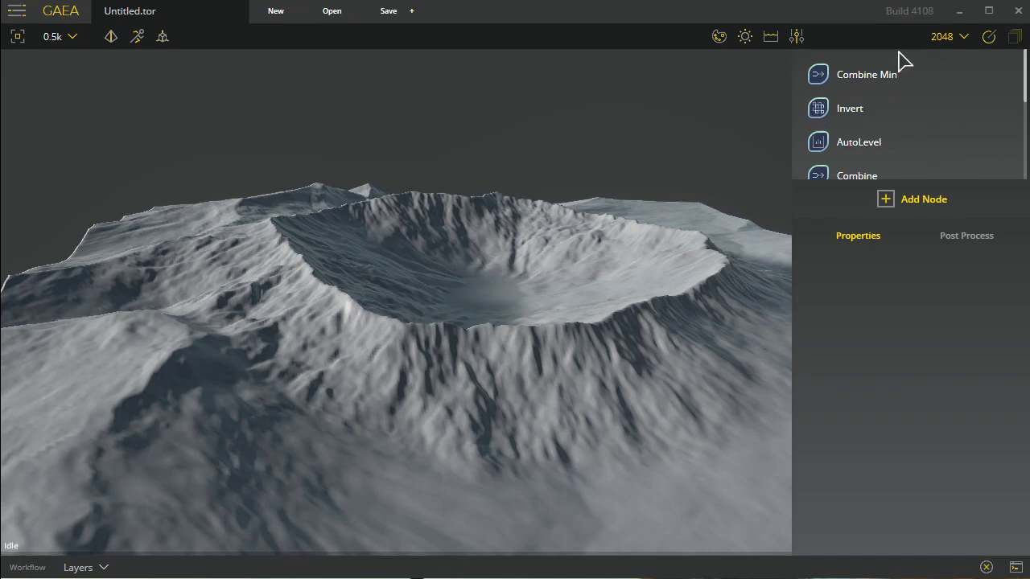
click(894, 202)
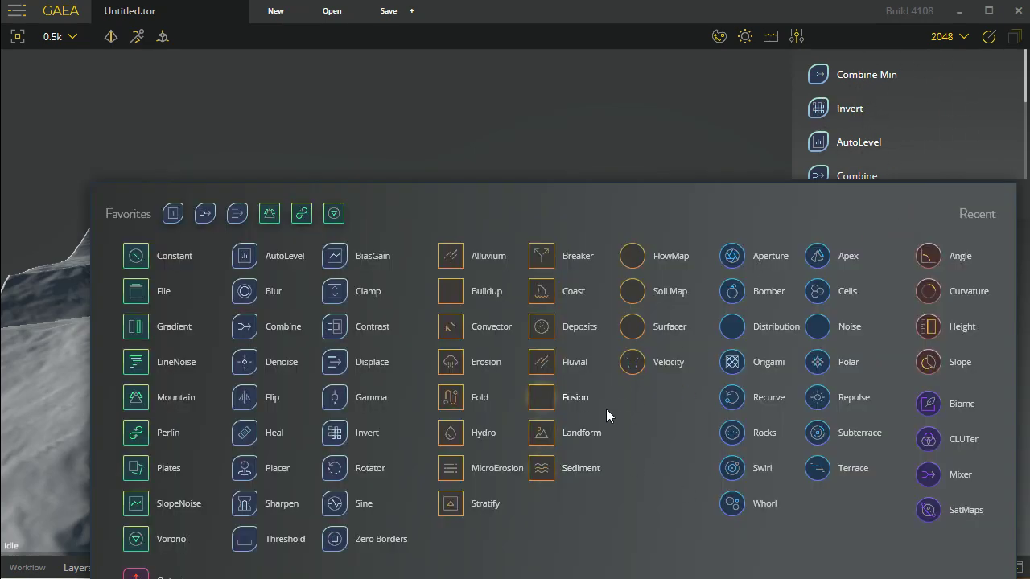
click(673, 112)
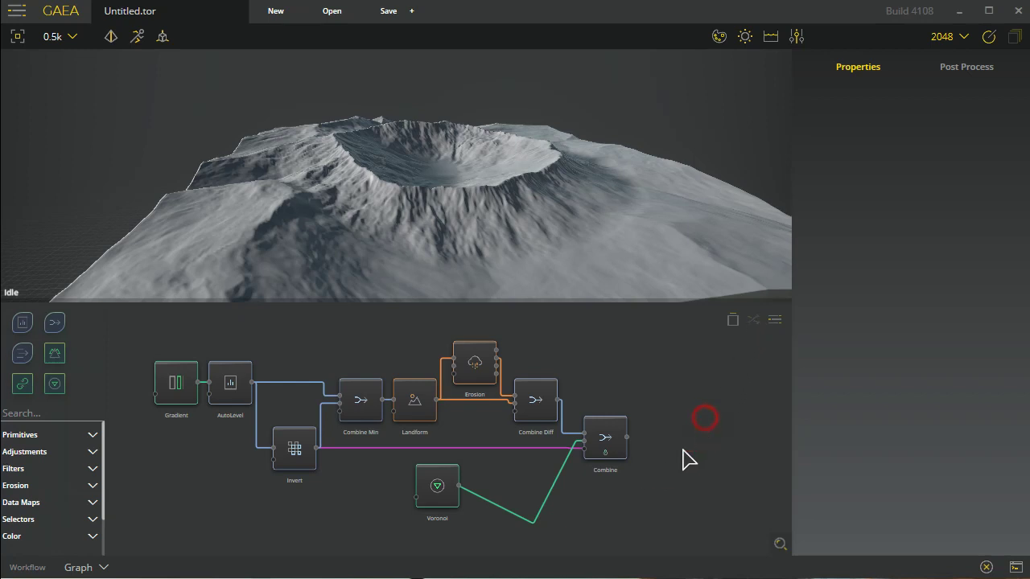
Add a Constant node from the Primitives category into the graph.
drag(677, 511, 492, 348)
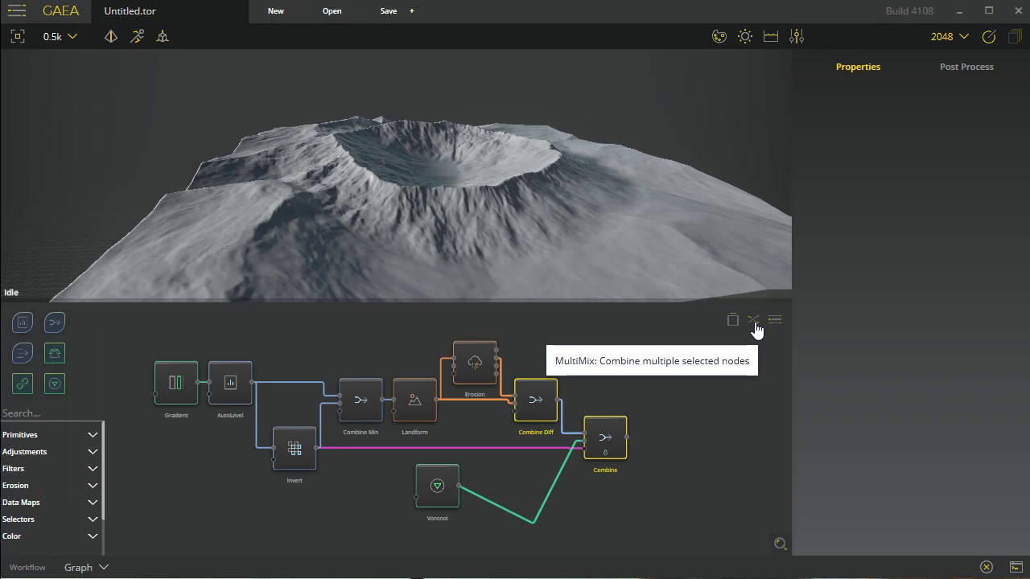
click(704, 487)
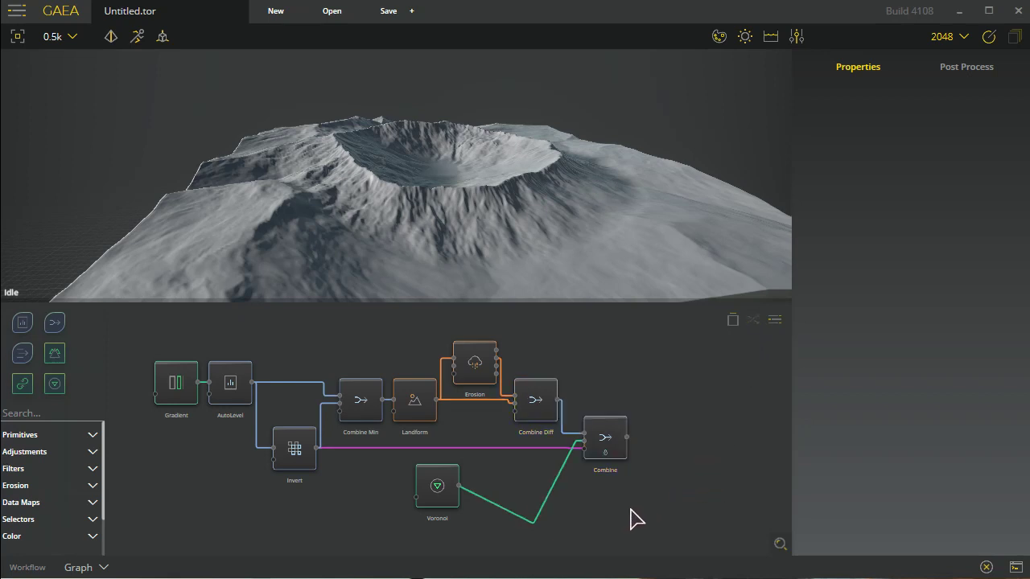
click(39, 435)
drag(23, 463, 190, 508)
Join Gradient and Constant with a new Combine node and arrange the nodes.
drag(127, 342, 222, 529)
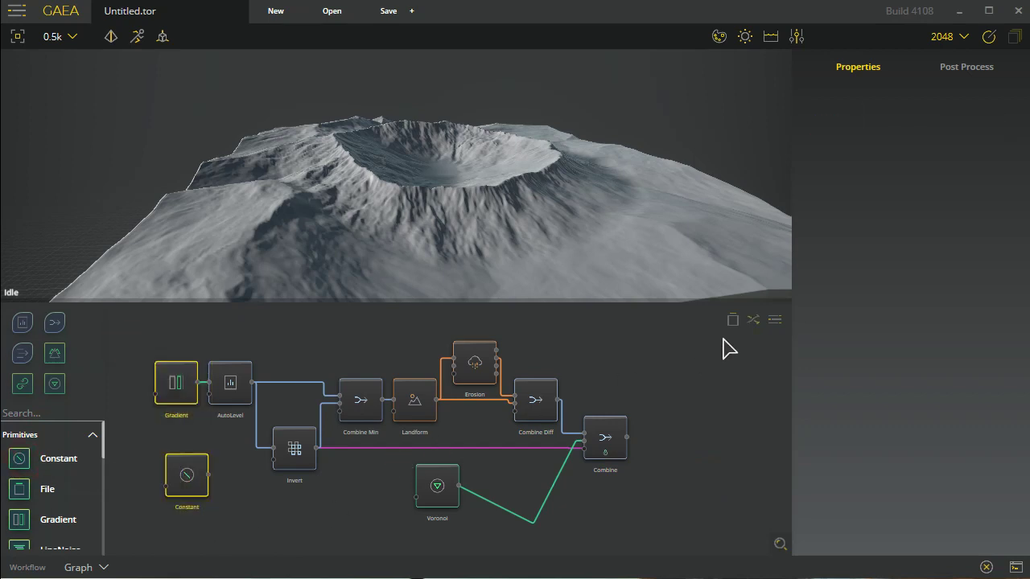
click(753, 321)
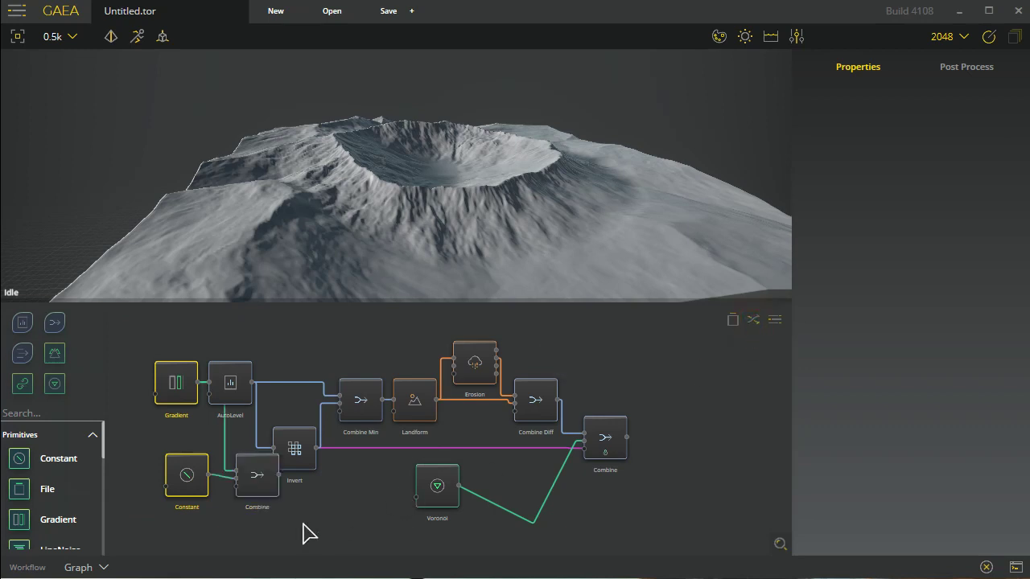
drag(260, 487, 244, 499)
drag(181, 477, 166, 500)
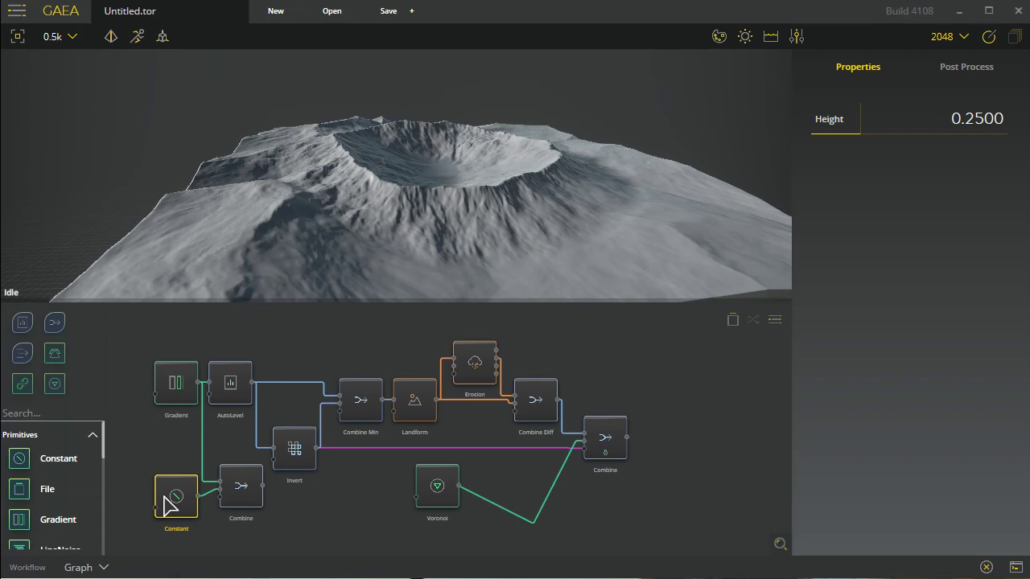
click(244, 491)
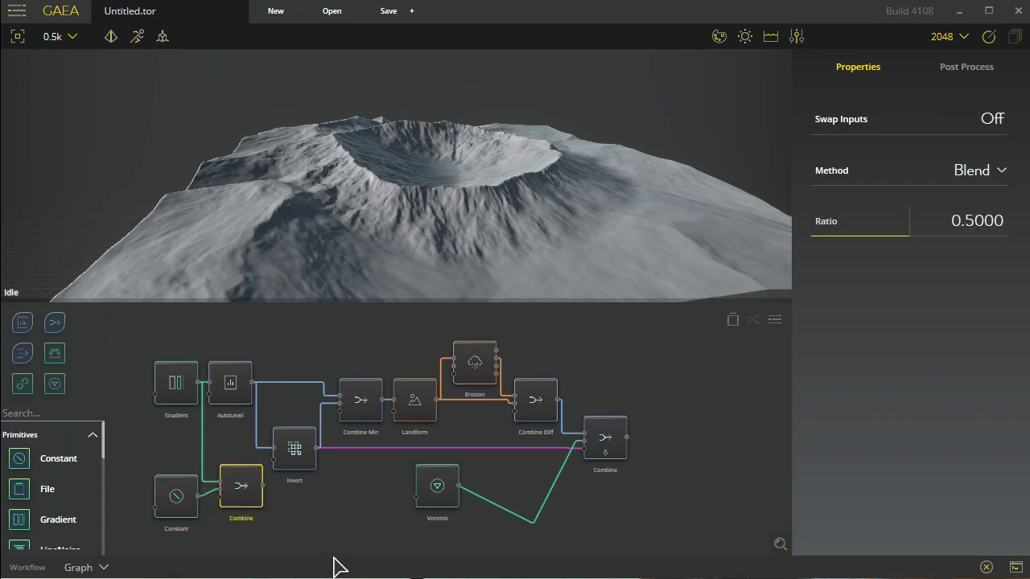
click(299, 501)
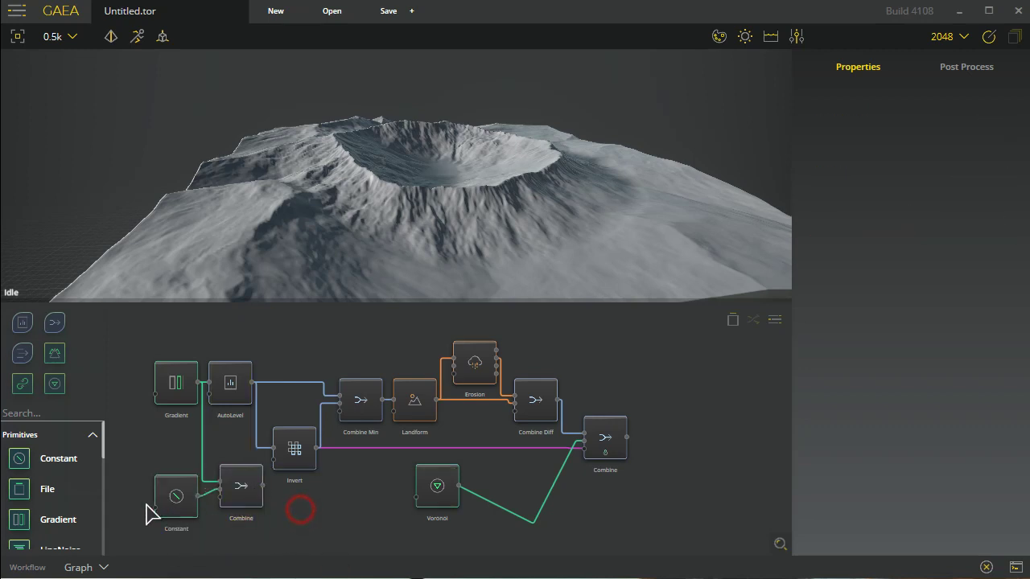
click(244, 492)
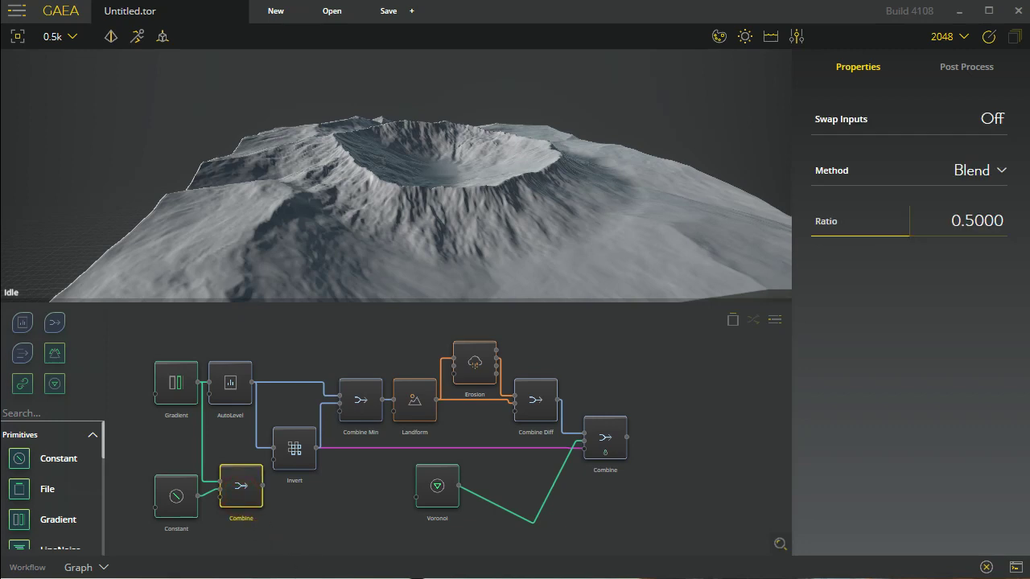
Delete the new Combine node and the Constant node.
key(Delete)
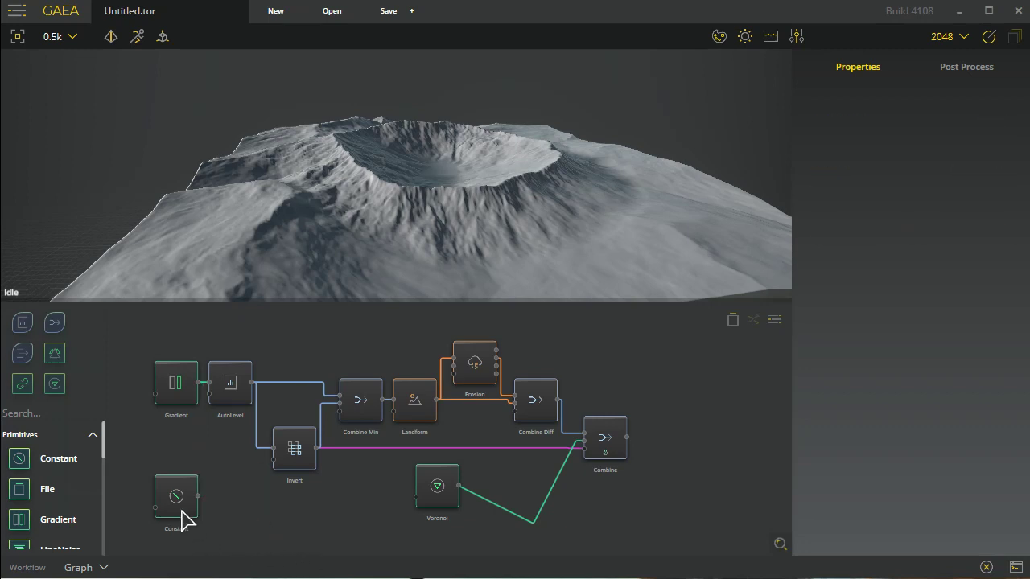
click(175, 496)
key(Delete)
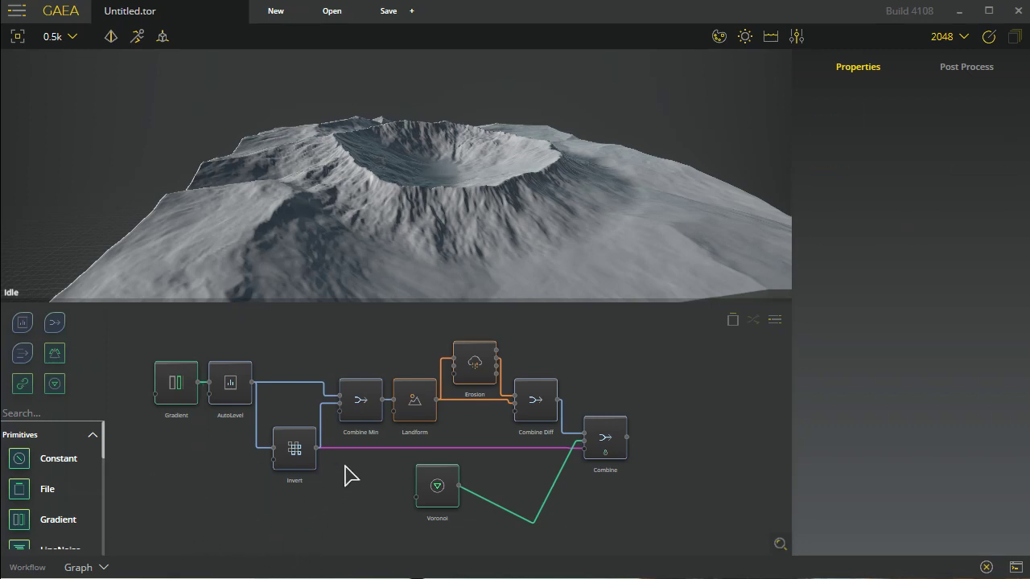
Remove the Voronoi-to-Combine connection, then pull a new wire from Voronoi toward Combine.
click(505, 502)
key(Delete)
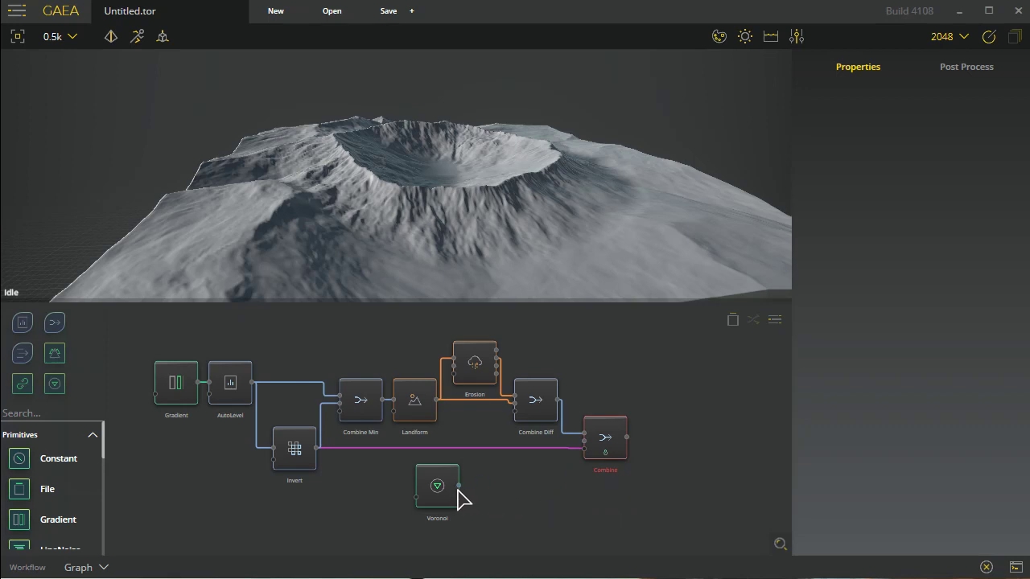
drag(457, 486, 591, 444)
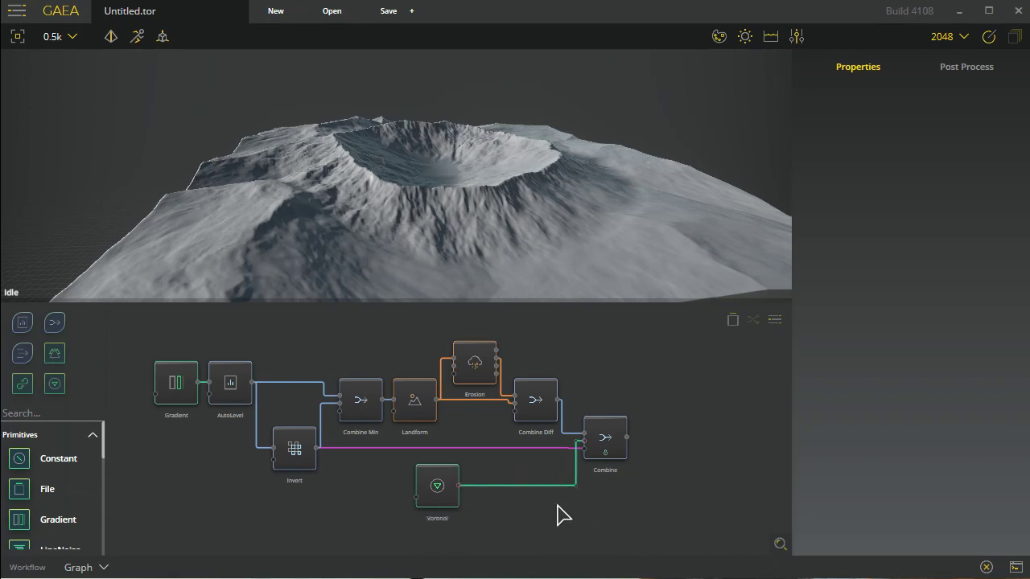
key(ctrl+z)
drag(459, 488, 609, 442)
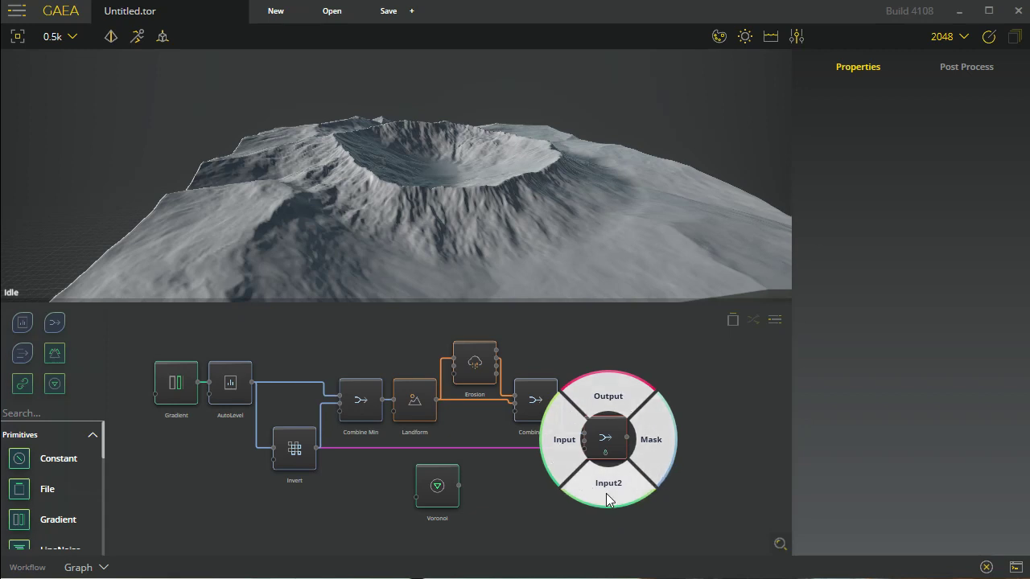
click(498, 487)
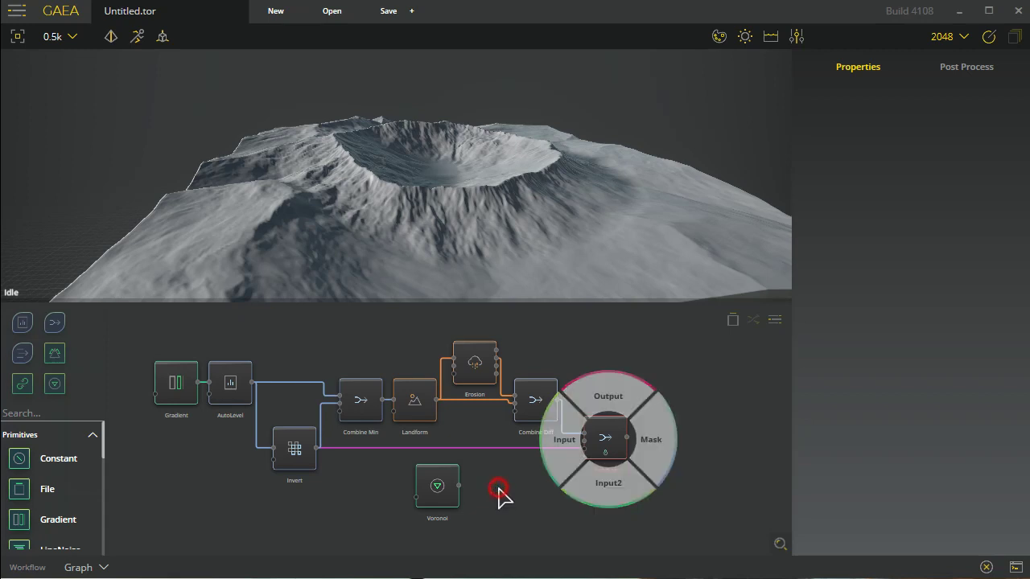